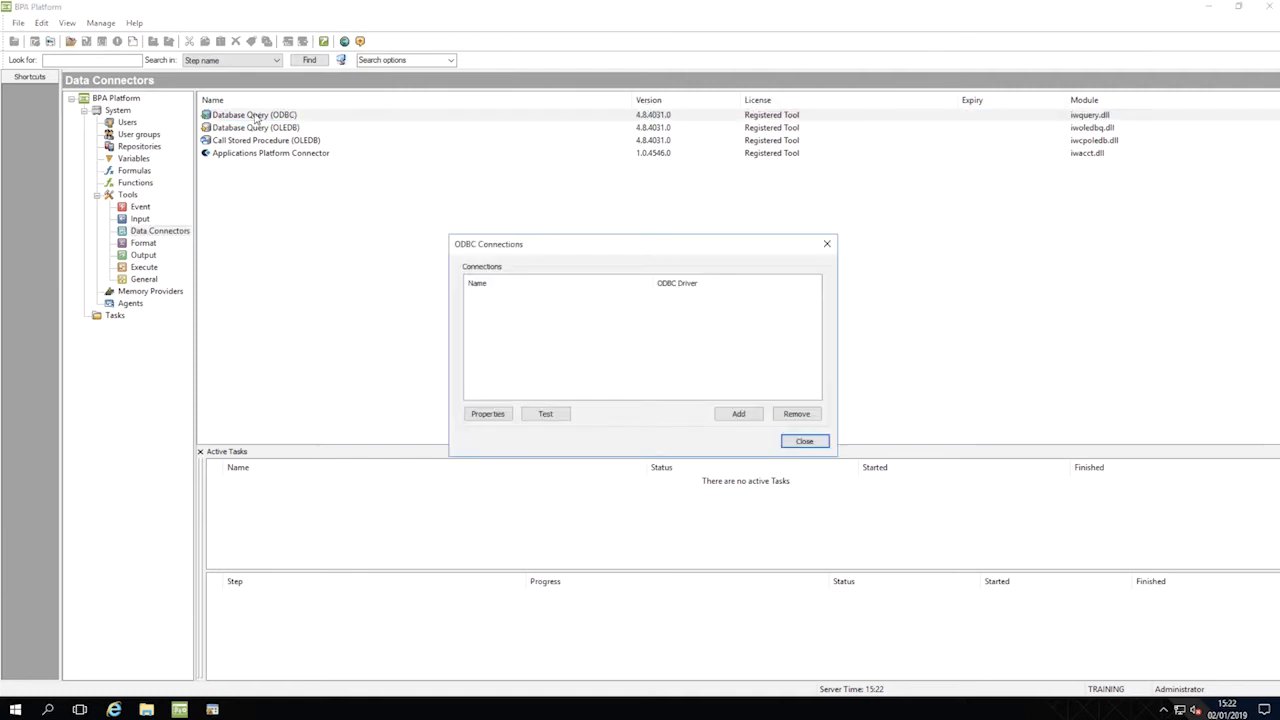
Step: Add a new ODBC connection based on the SQL Server driver
{"action": "left_click", "coordinate": [739, 416]}
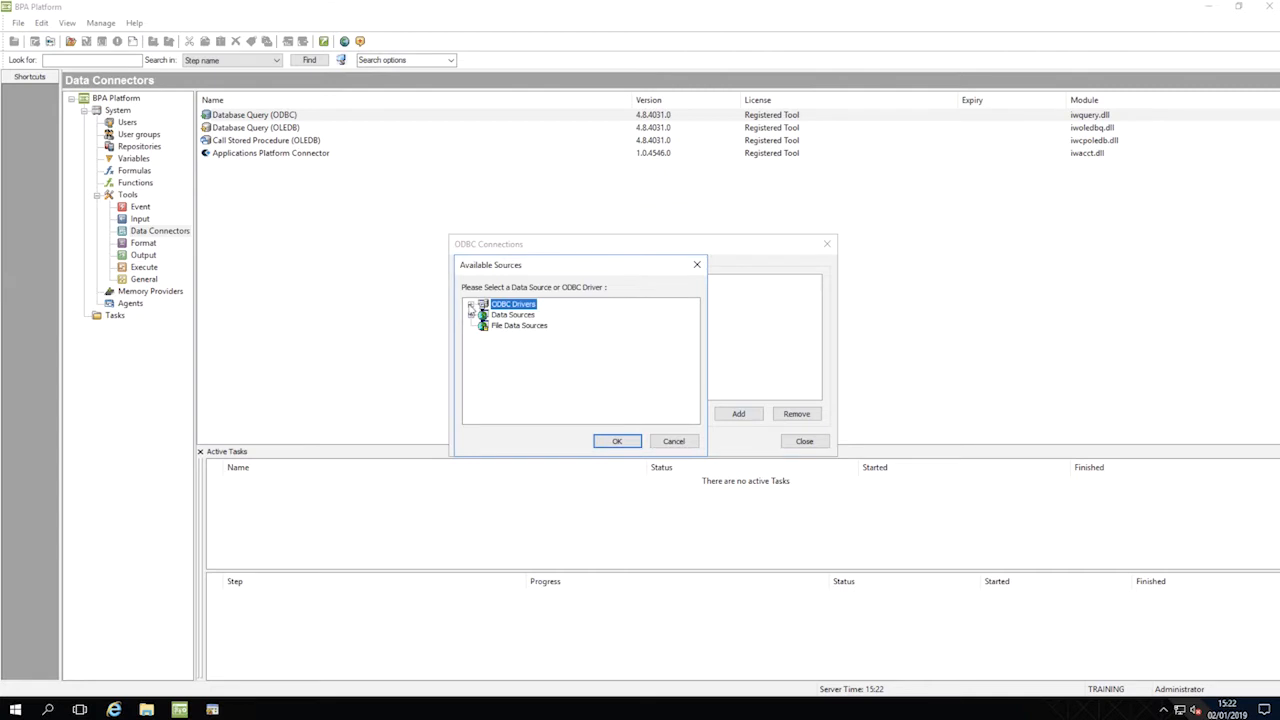
{"action": "left_click", "coordinate": [471, 309]}
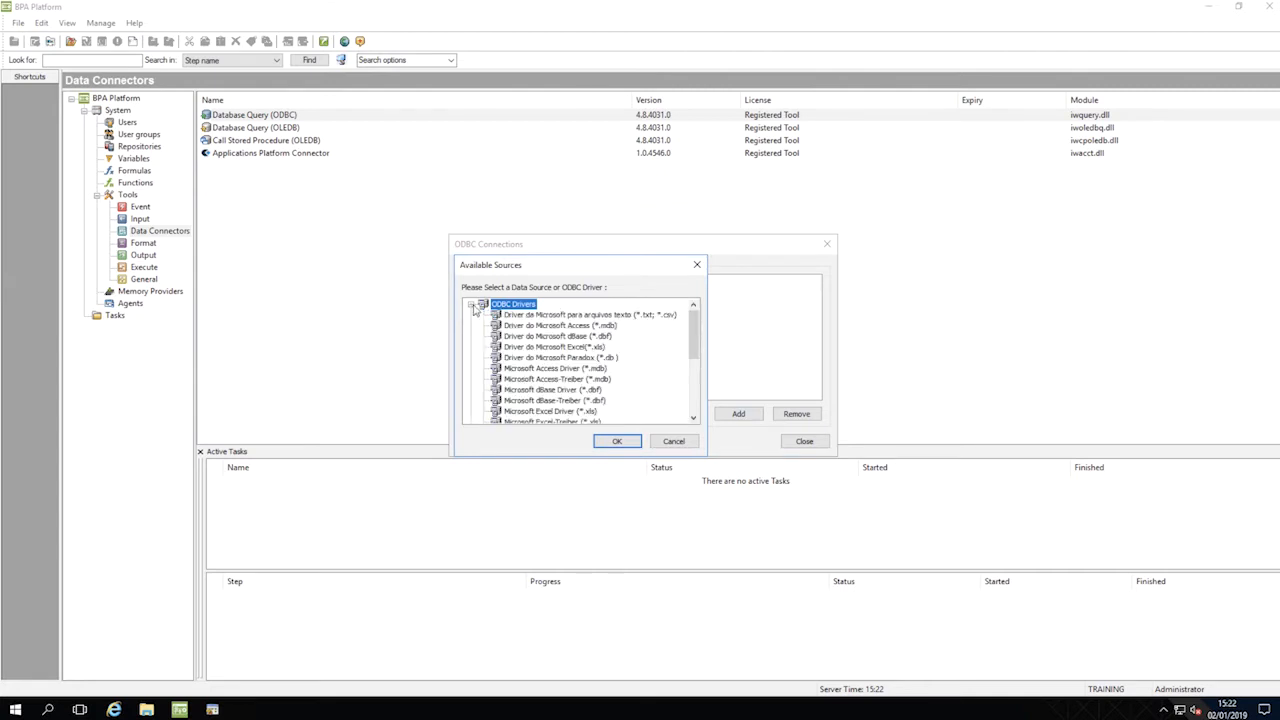
{"action": "left_click_drag", "start_coordinate": [696, 336], "coordinate": [694, 391]}
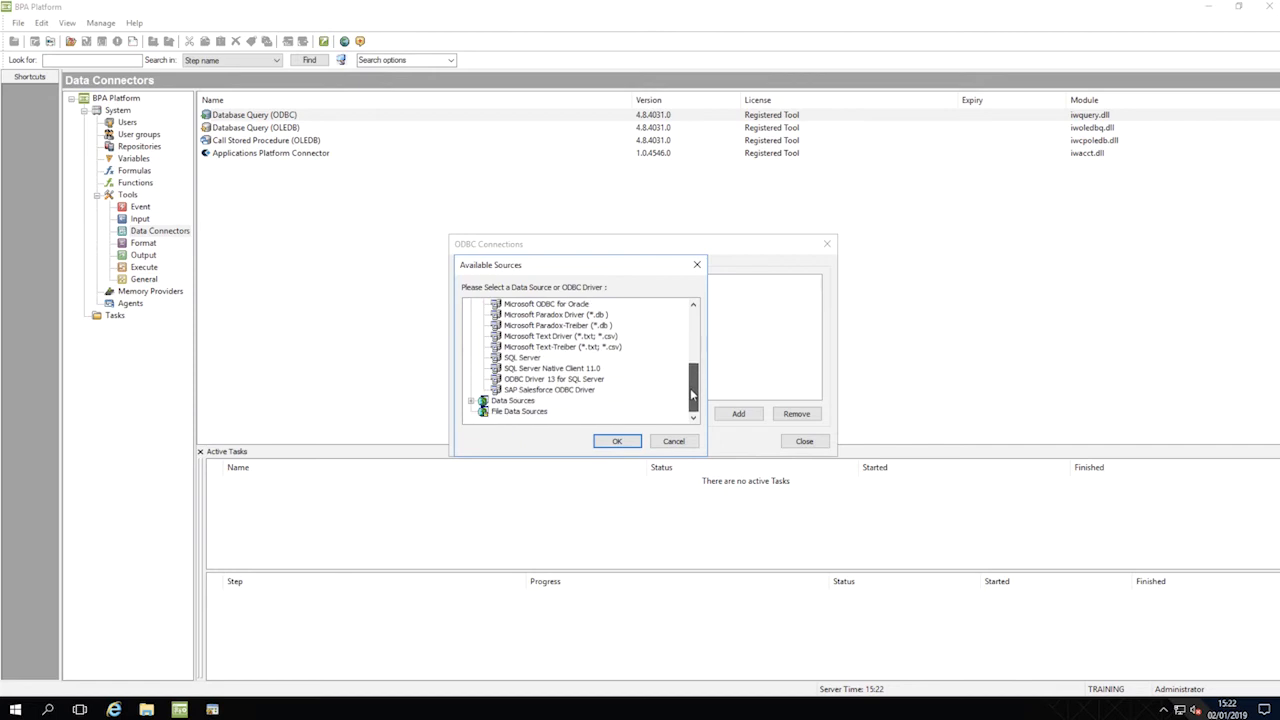
{"action": "left_click", "coordinate": [524, 358]}
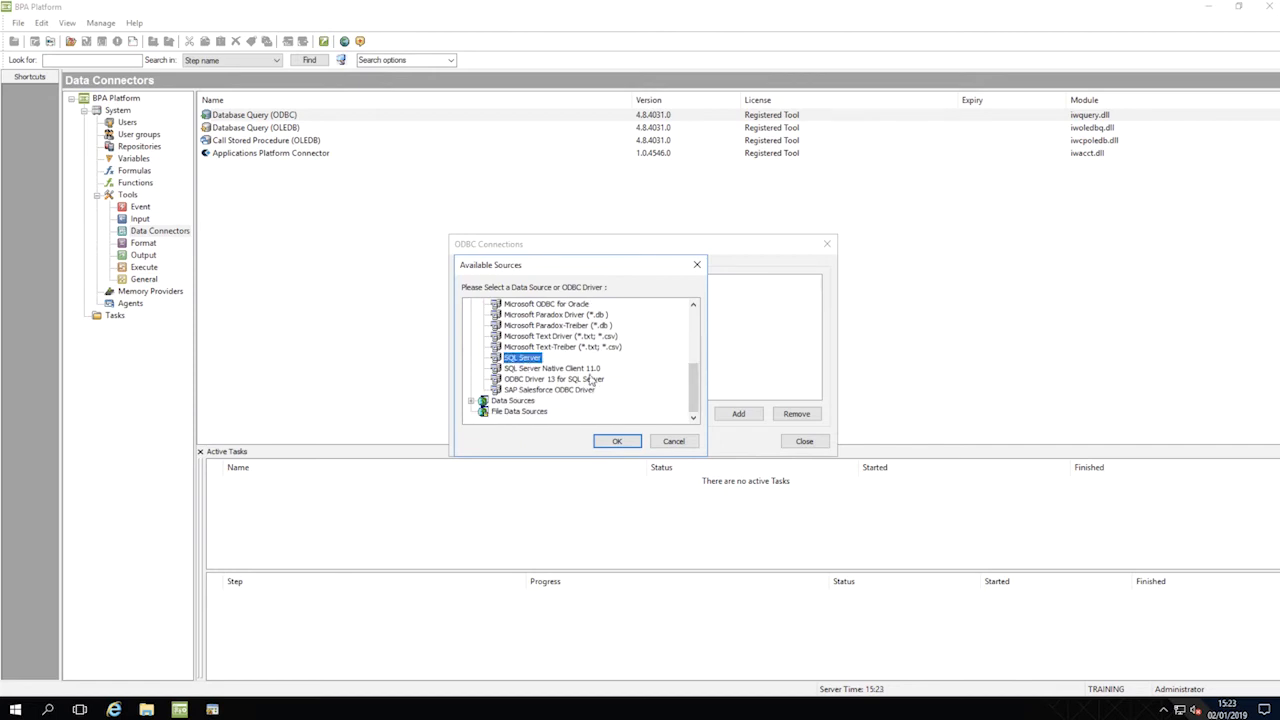
{"action": "left_click", "coordinate": [616, 441]}
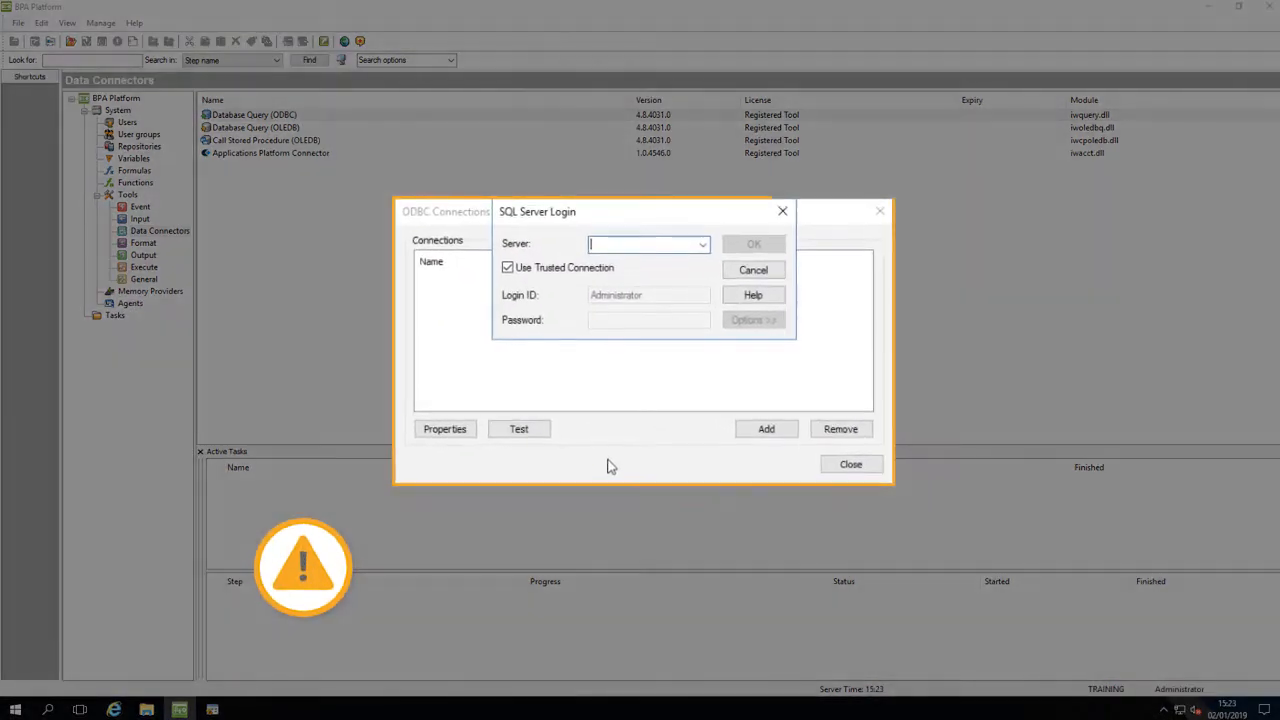
Step: Set the server to (local), turn off the trusted connection, and enter the login ID bpatraining with its password
{"action": "left_click", "coordinate": [704, 243]}
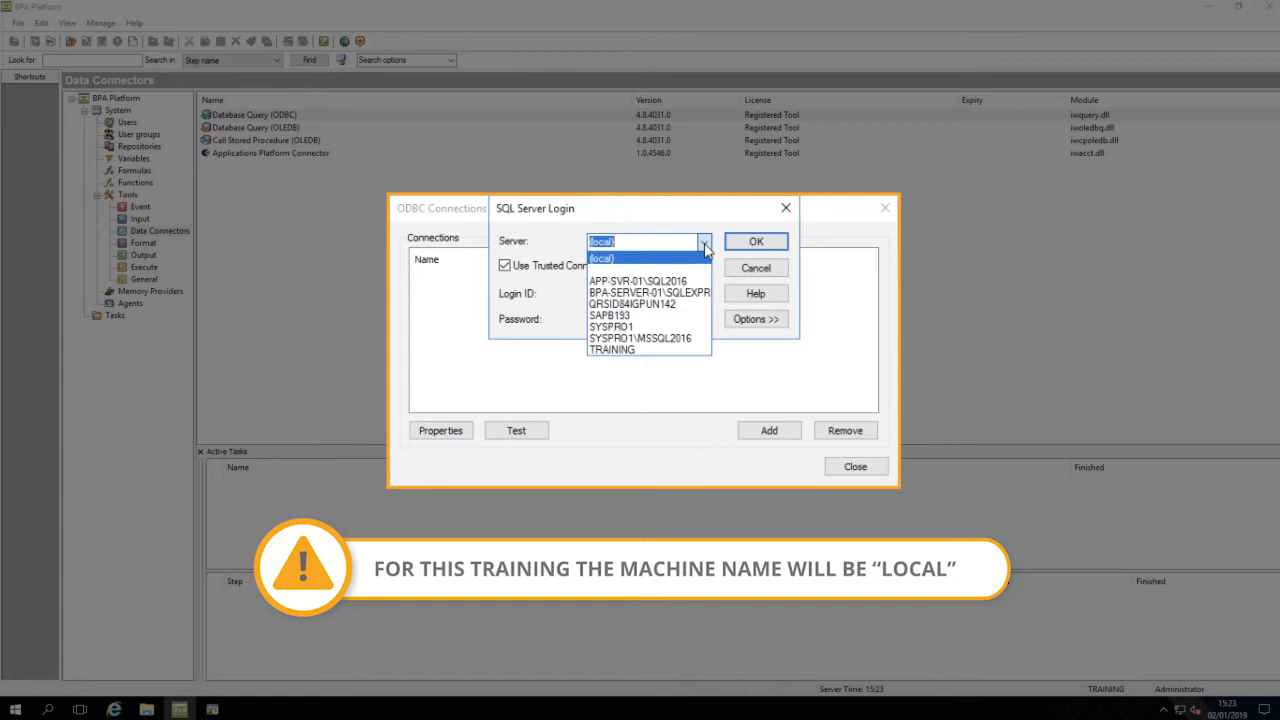
{"action": "left_click", "coordinate": [694, 260]}
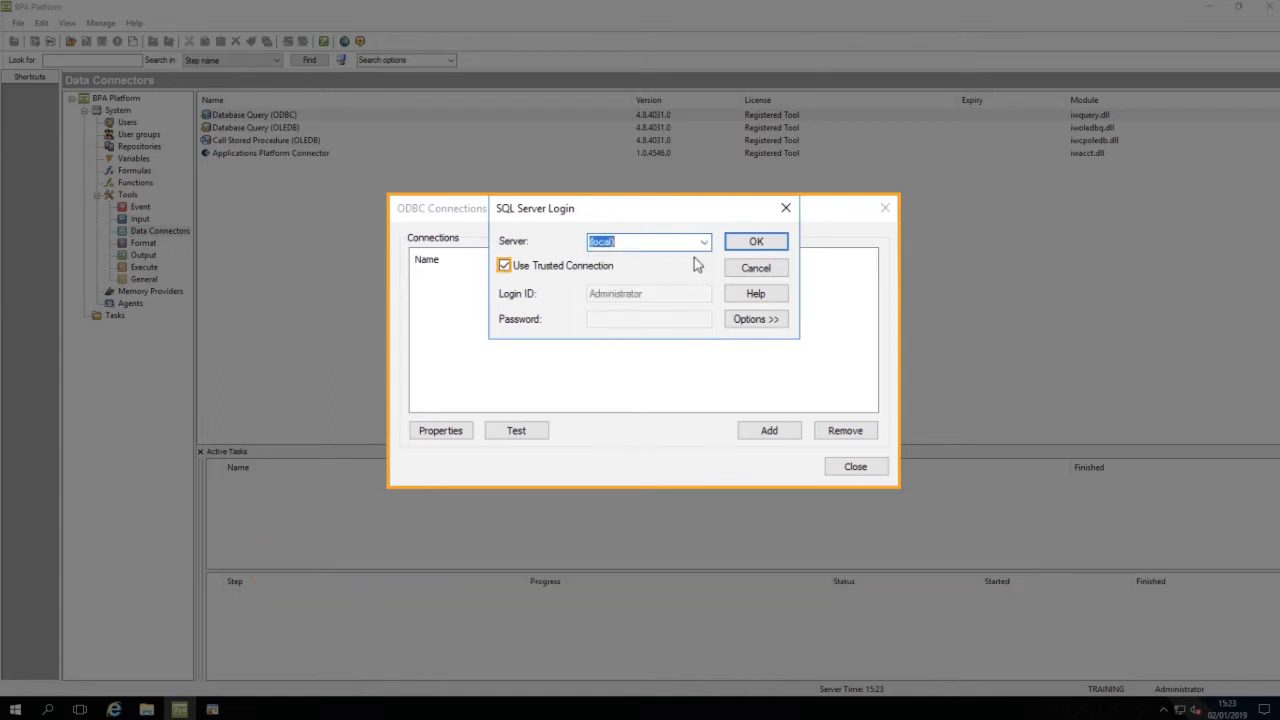
{"action": "left_click", "coordinate": [505, 267]}
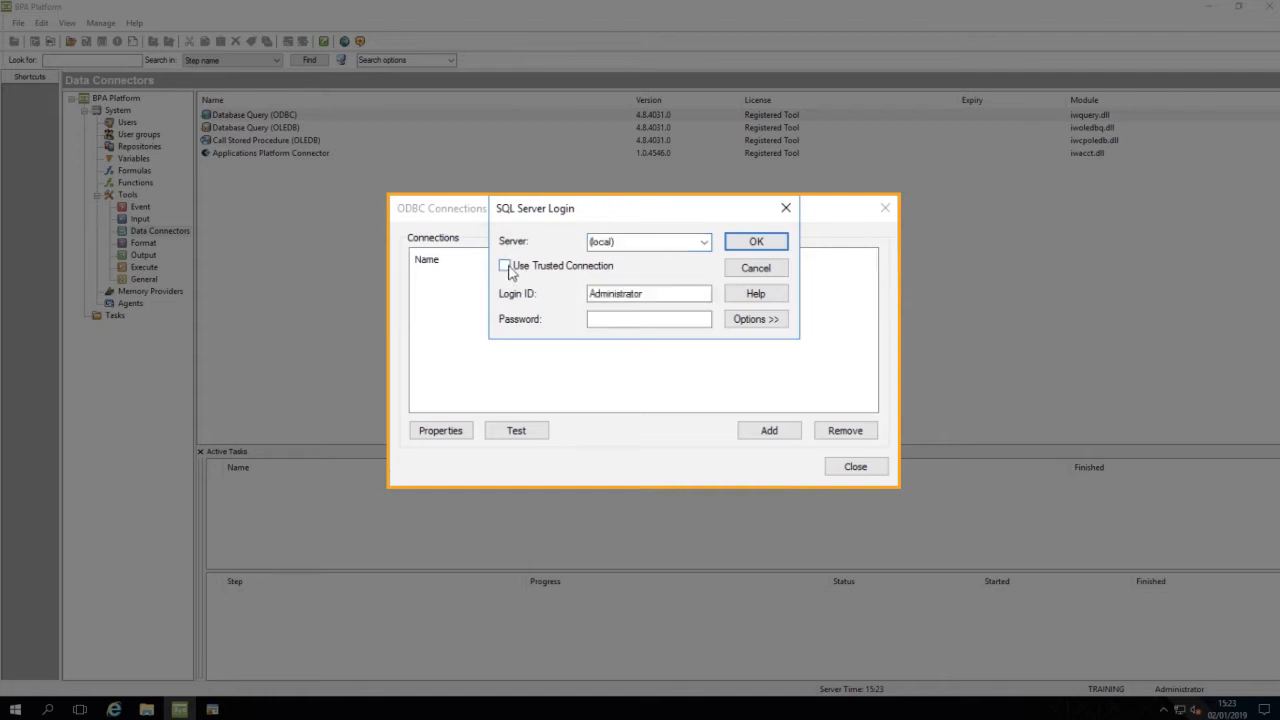
{"action": "double_click", "coordinate": [665, 293]}
{"action": "type", "text": "bpatraining"}
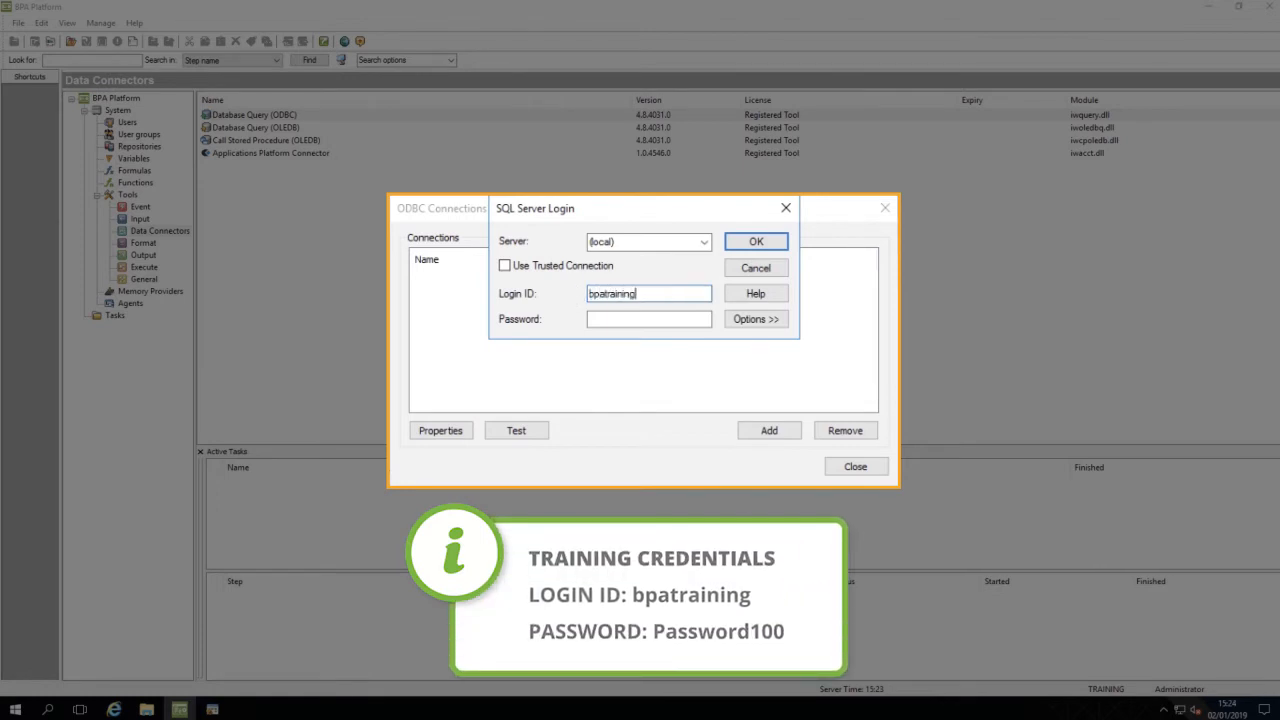
{"action": "left_click", "coordinate": [621, 319]}
{"action": "type", "text": "Password100"}
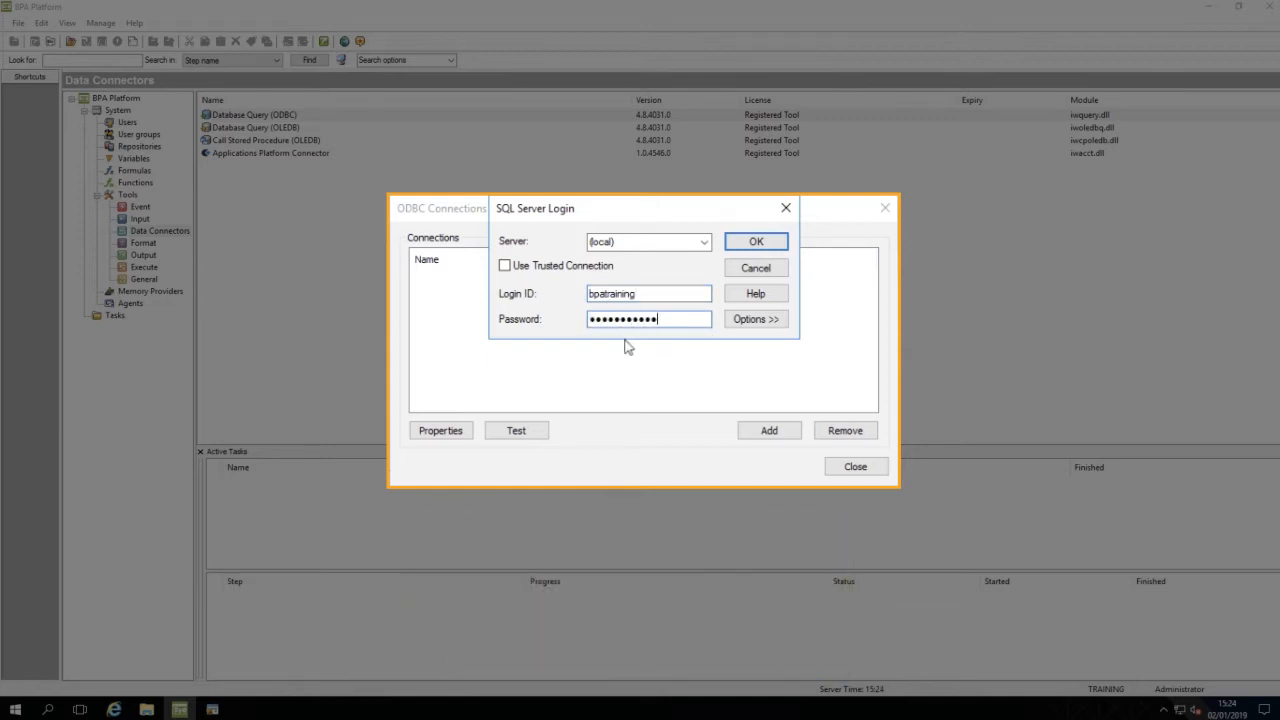
Step: Select BPAPlatformTrainingDB as the login's database and save the new connection as TrainingDBConnection
{"action": "left_click", "coordinate": [744, 321]}
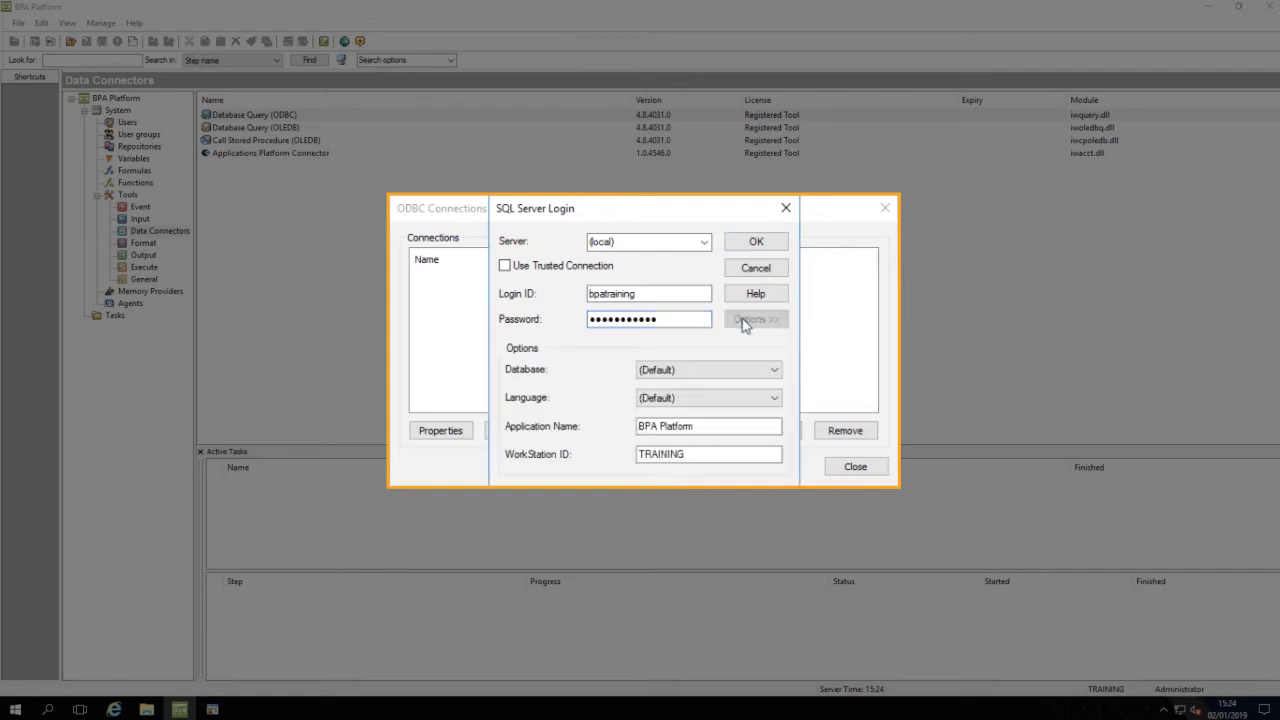
{"action": "left_click", "coordinate": [772, 371]}
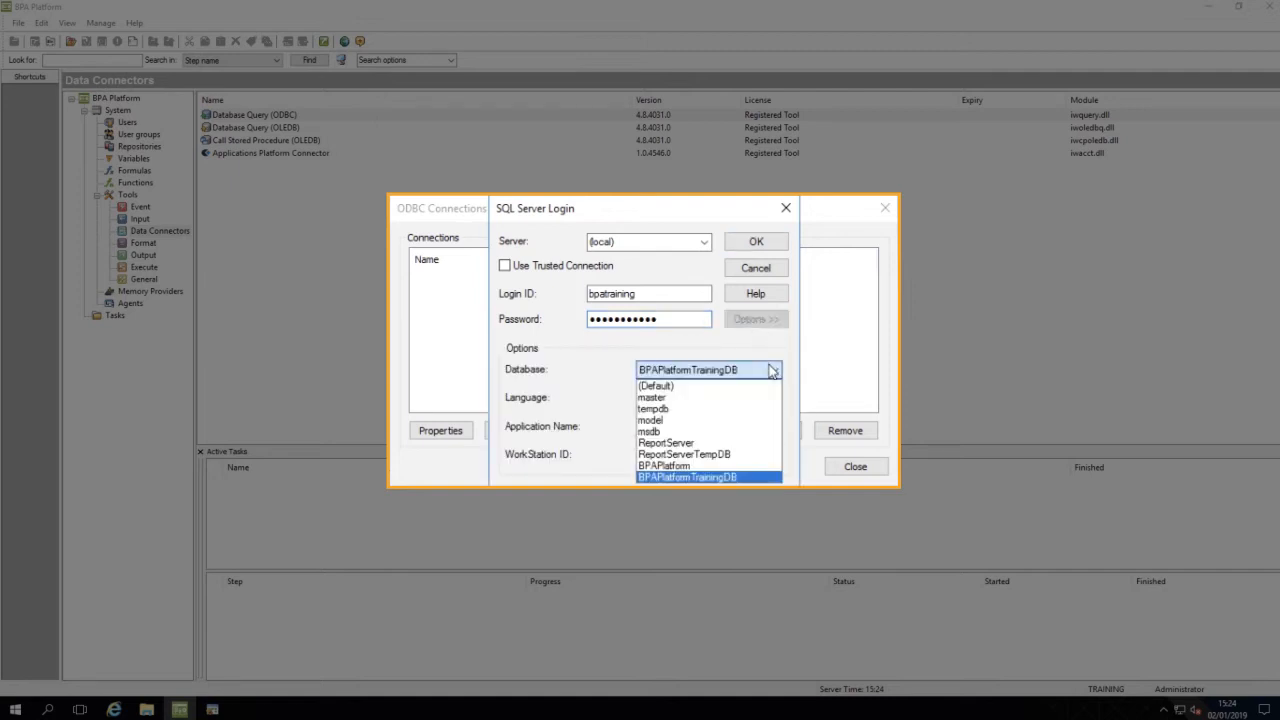
{"action": "left_click", "coordinate": [758, 477]}
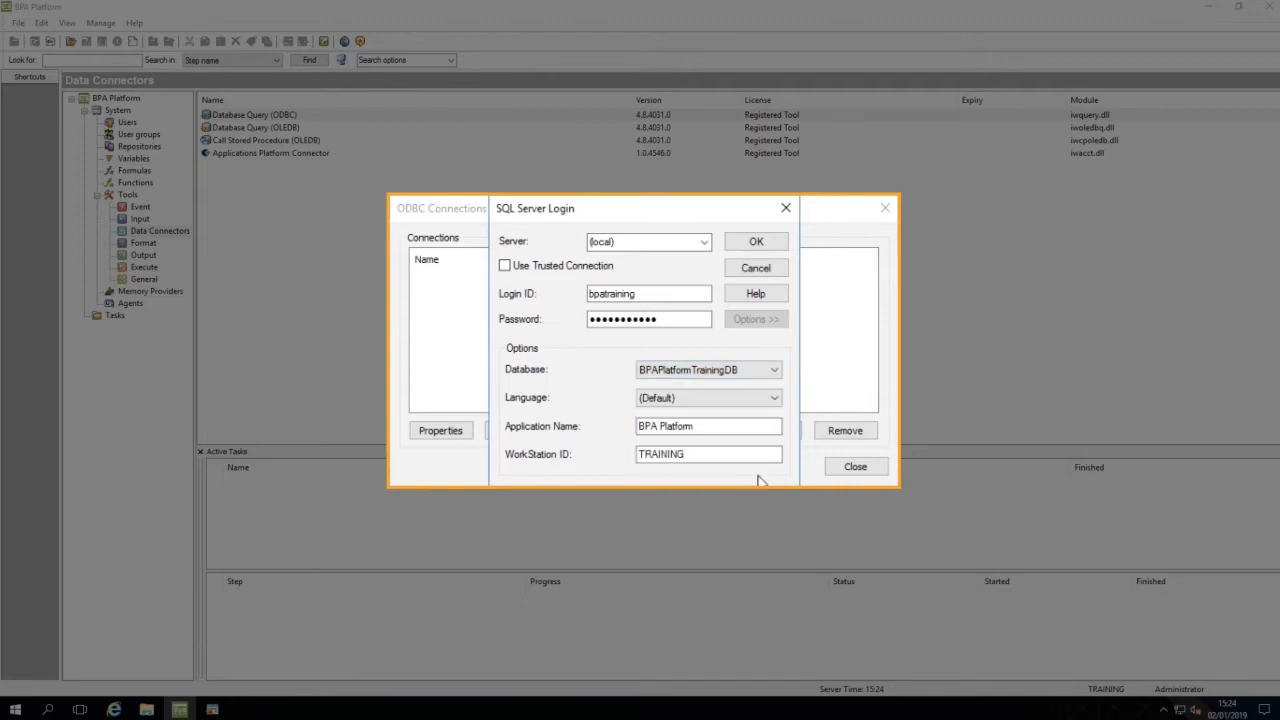
{"action": "left_click", "coordinate": [756, 243]}
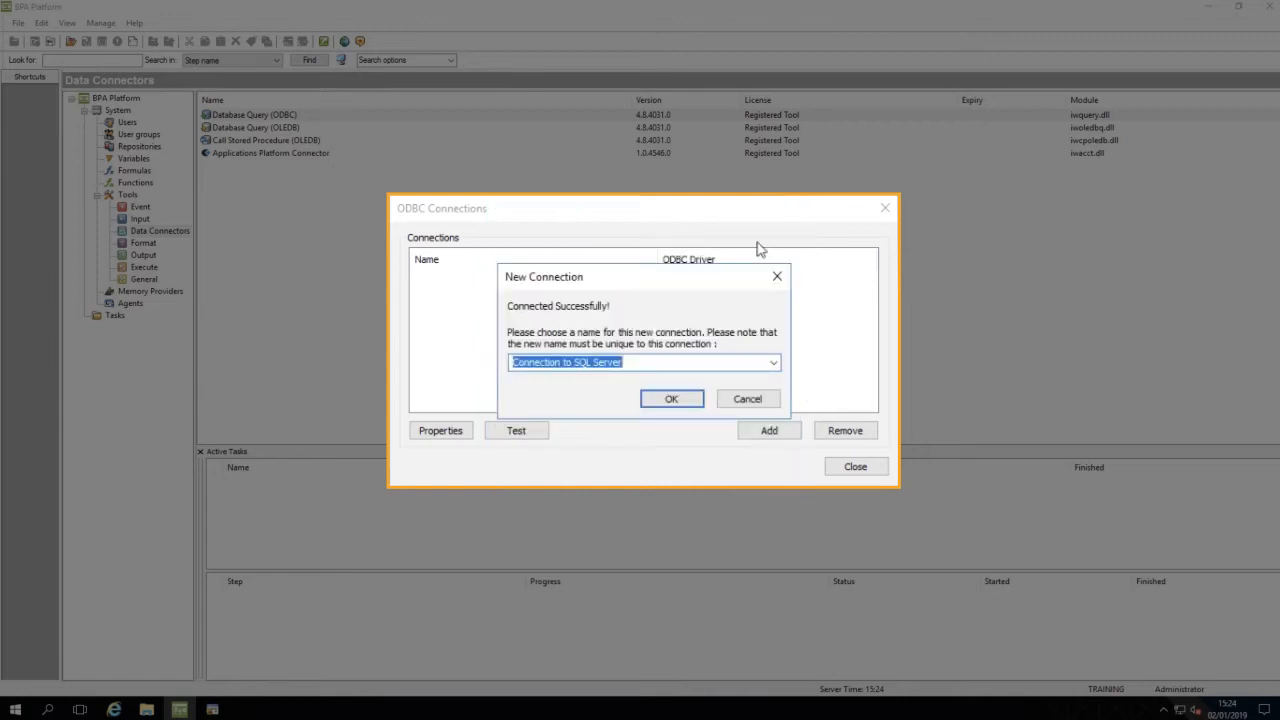
{"action": "type", "text": "TrainingDBConnection"}
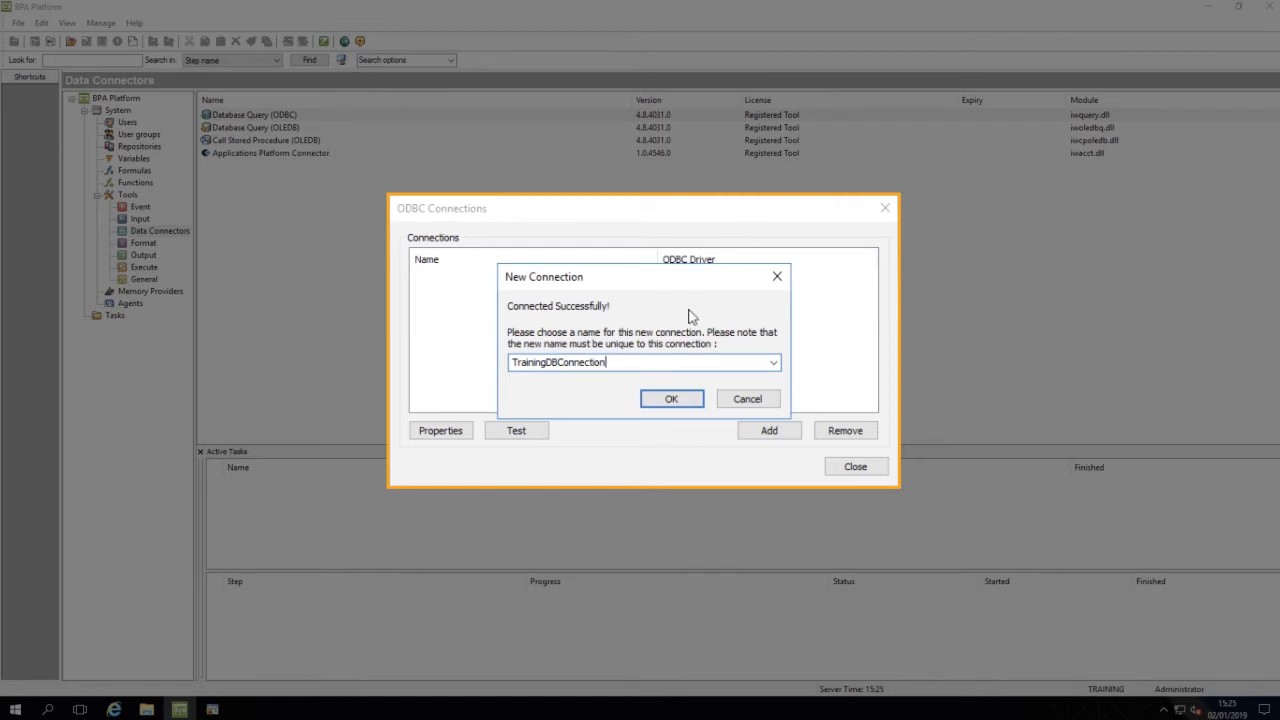
{"action": "left_click", "coordinate": [670, 397]}
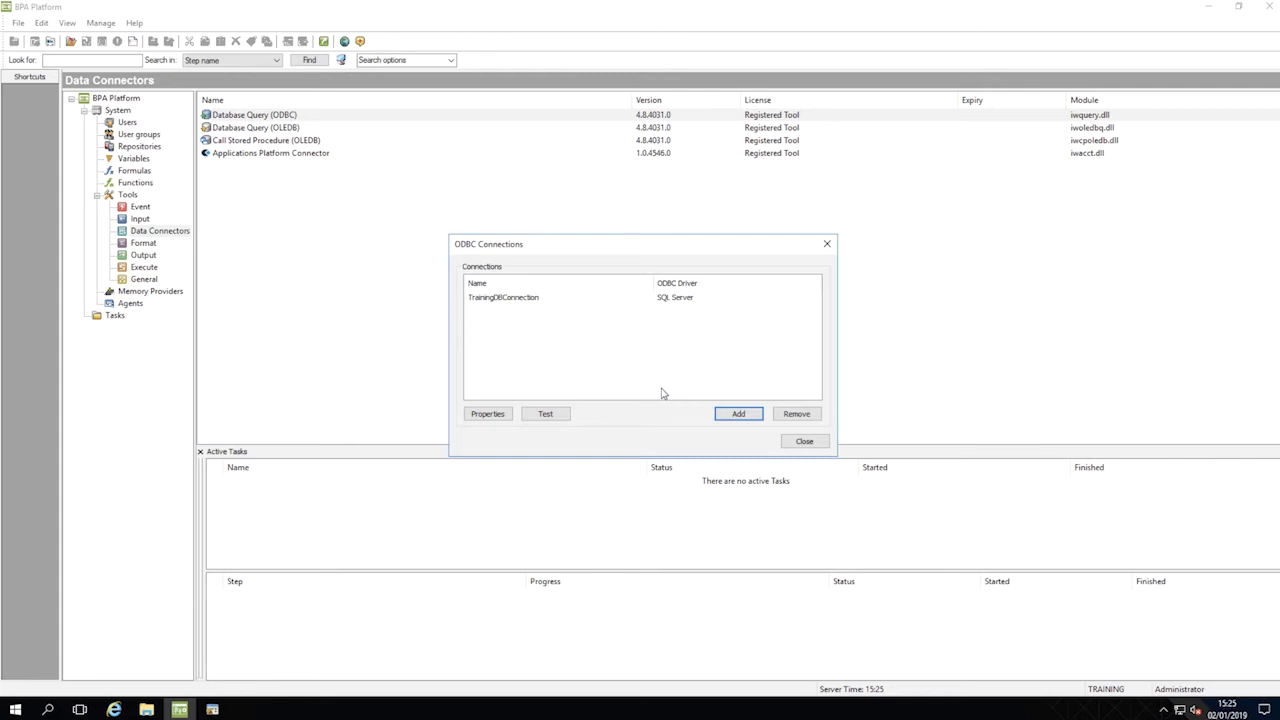
Step: Test TrainingDBConnection and close the ODBC connections list
{"action": "left_click", "coordinate": [548, 303]}
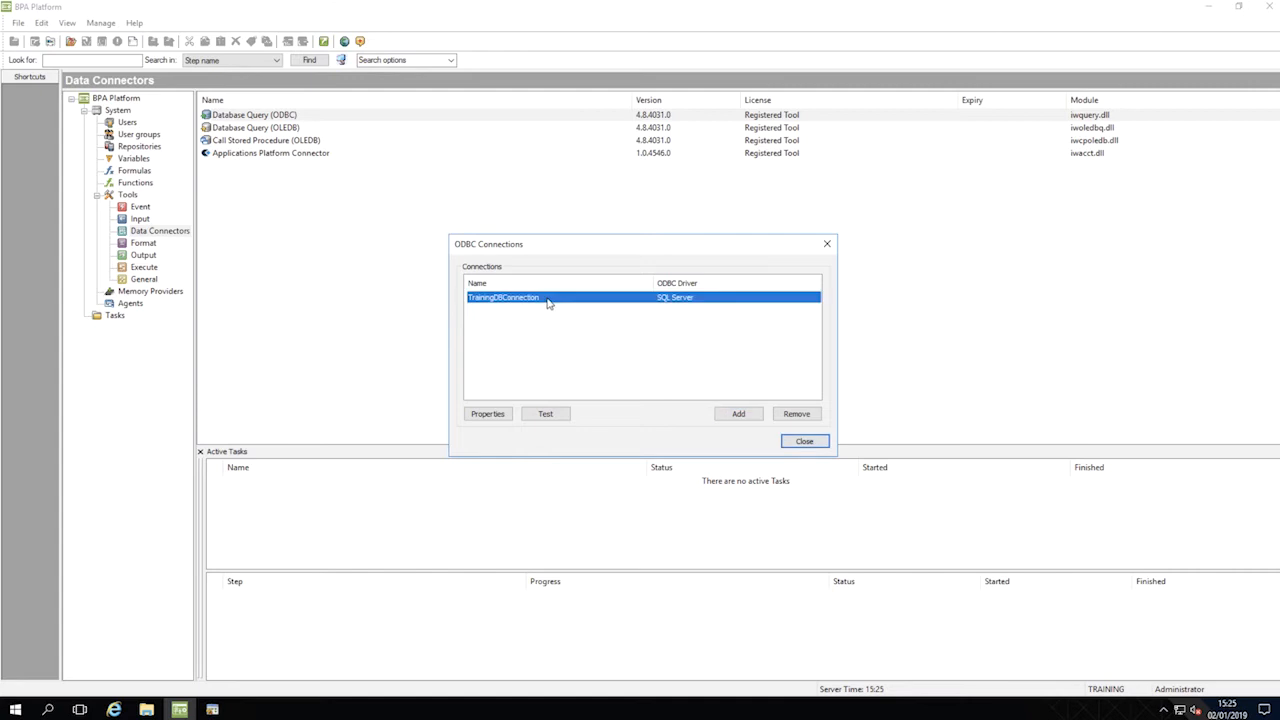
{"action": "left_click", "coordinate": [560, 416]}
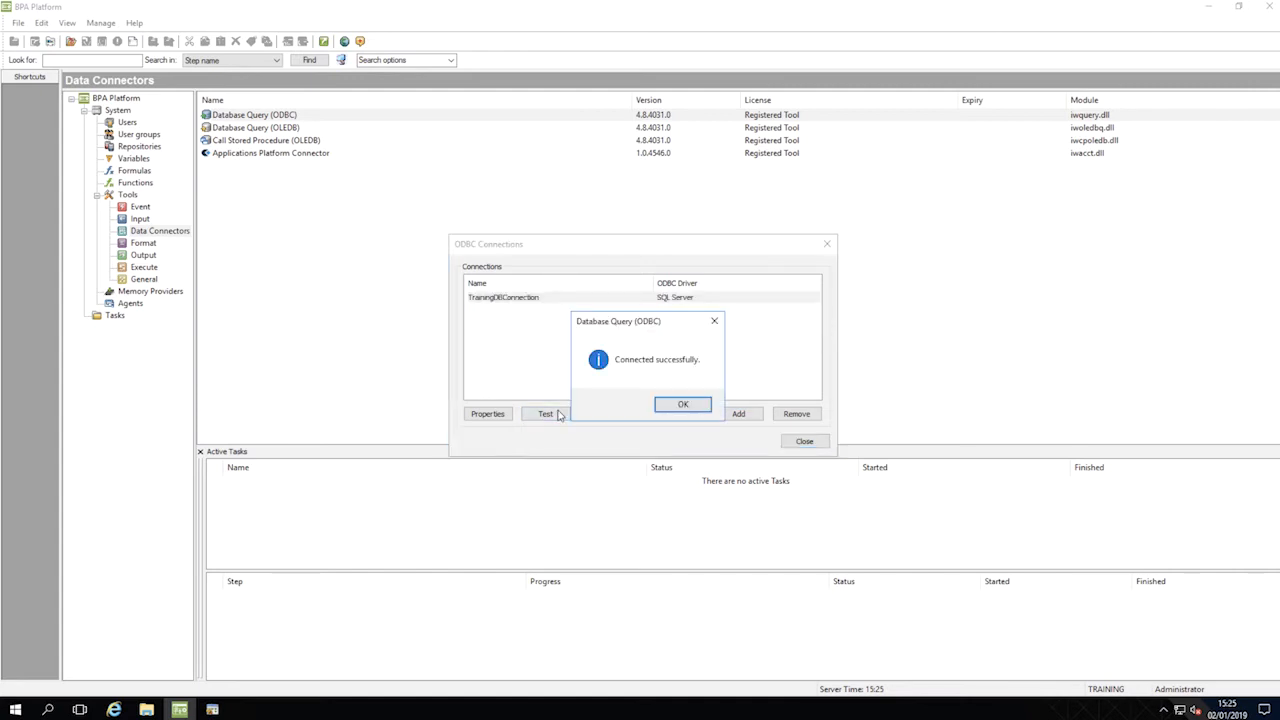
{"action": "left_click", "coordinate": [682, 406]}
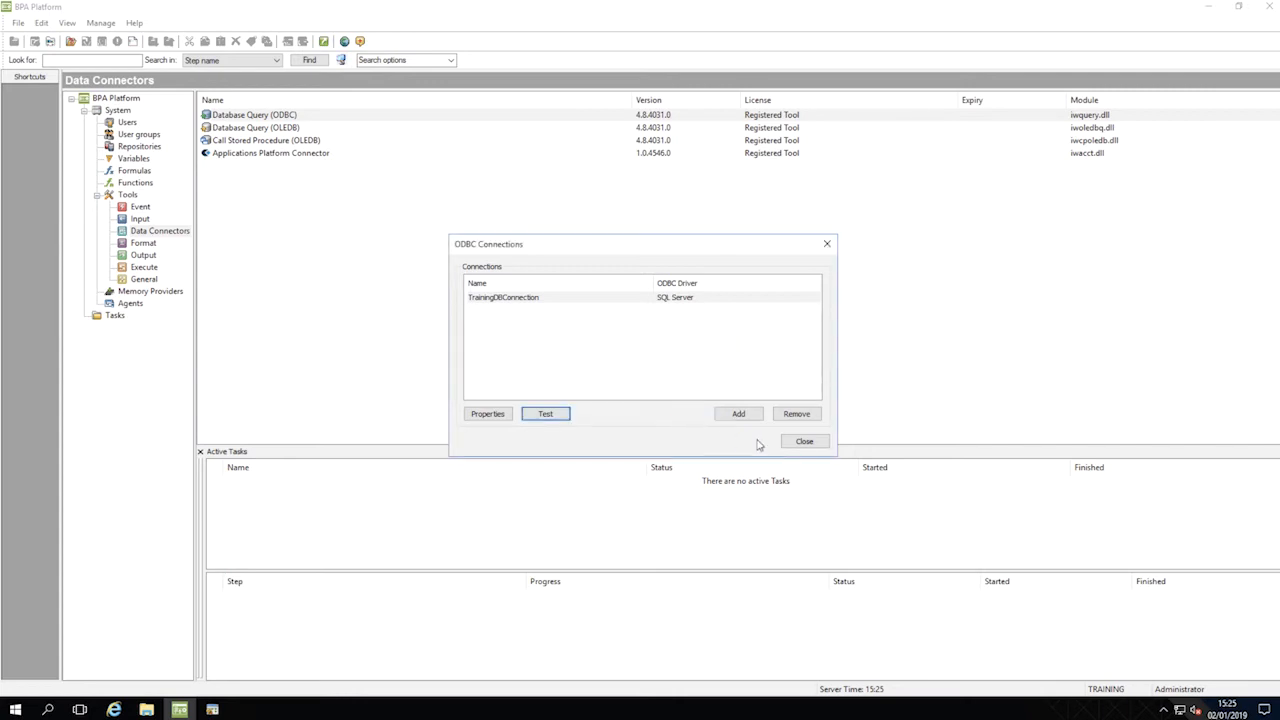
{"action": "left_click", "coordinate": [805, 442]}
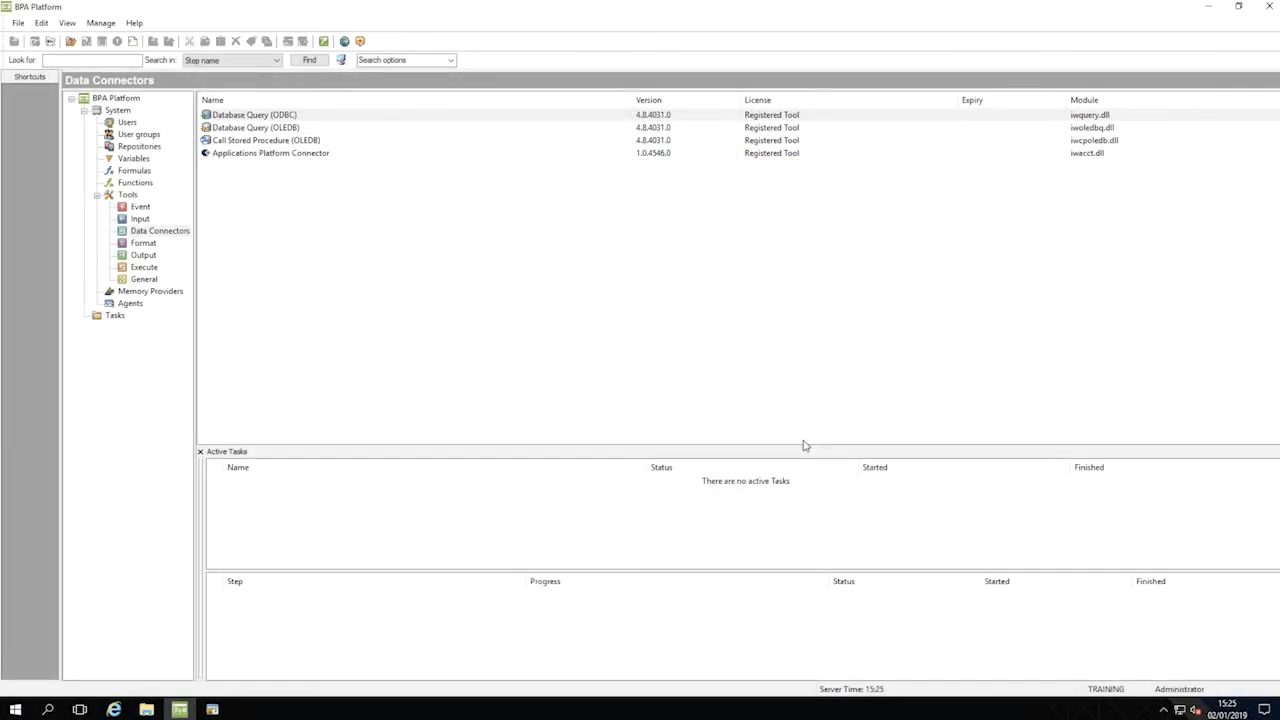
Step: Configure the Send Text Message output tool to use the local computer as server, and enter the account username and password
{"action": "left_click", "coordinate": [138, 257]}
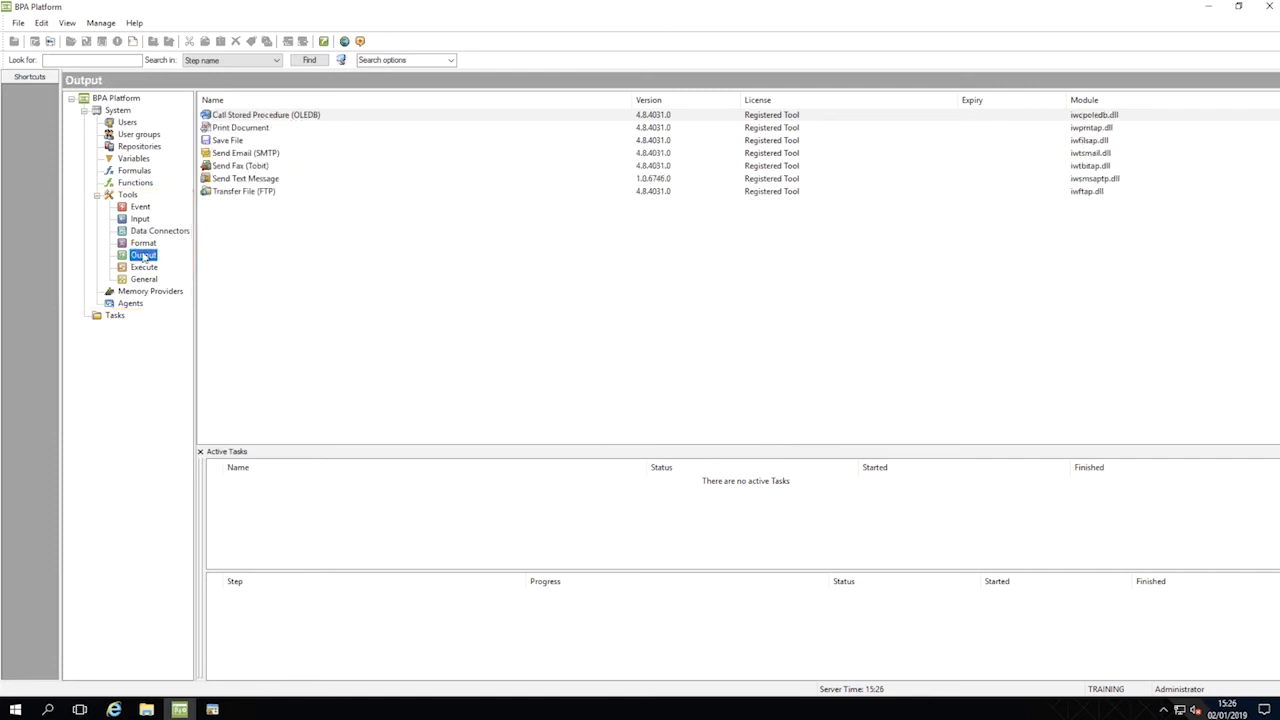
{"action": "double_click", "coordinate": [276, 179]}
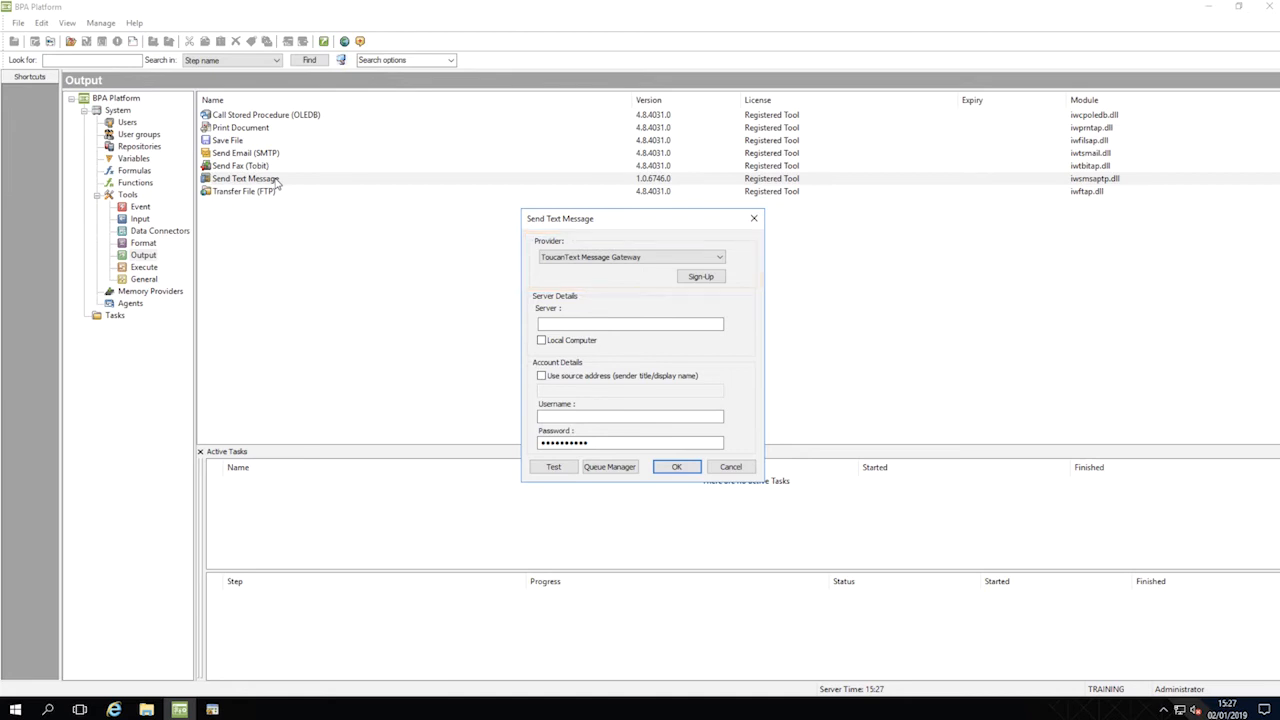
{"action": "left_click", "coordinate": [541, 341]}
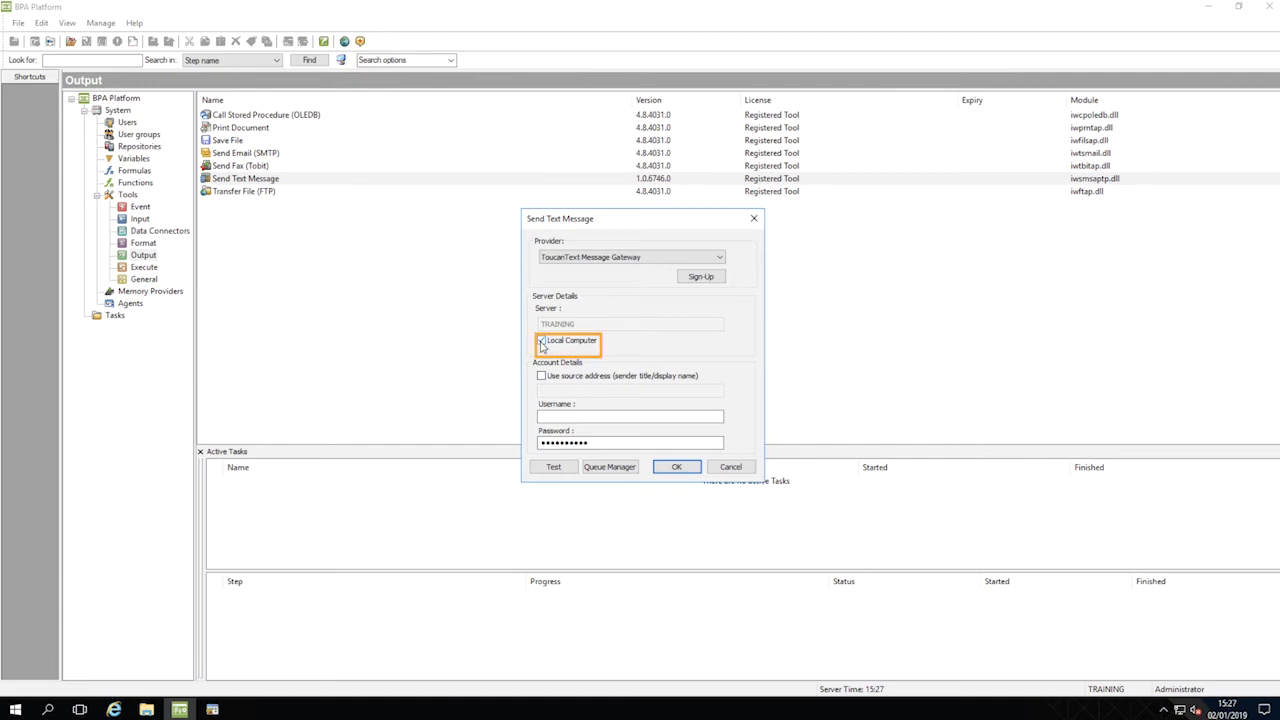
{"action": "left_click", "coordinate": [544, 416]}
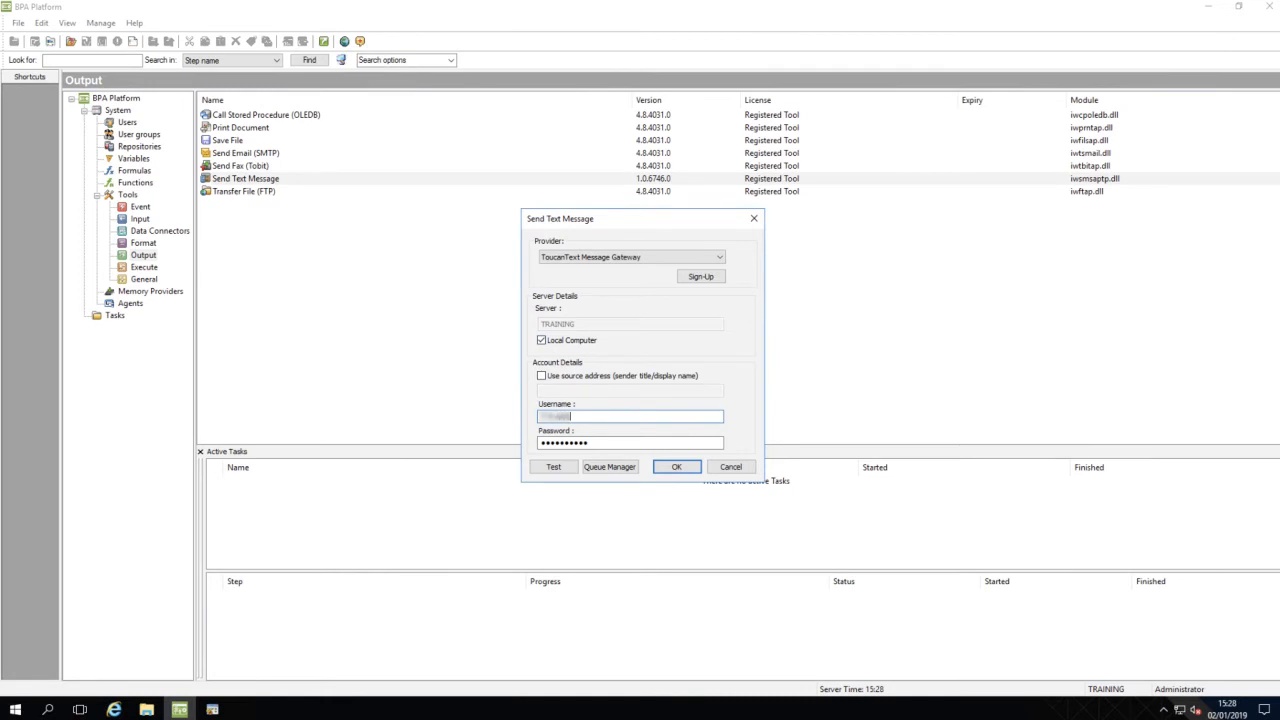
{"action": "left_click_drag", "start_coordinate": [597, 439], "coordinate": [520, 438]}
{"action": "type", "text": "••••••••"}
Step: Test the Send Text Message gateway connection and save the tool's settings
{"action": "left_click", "coordinate": [555, 467]}
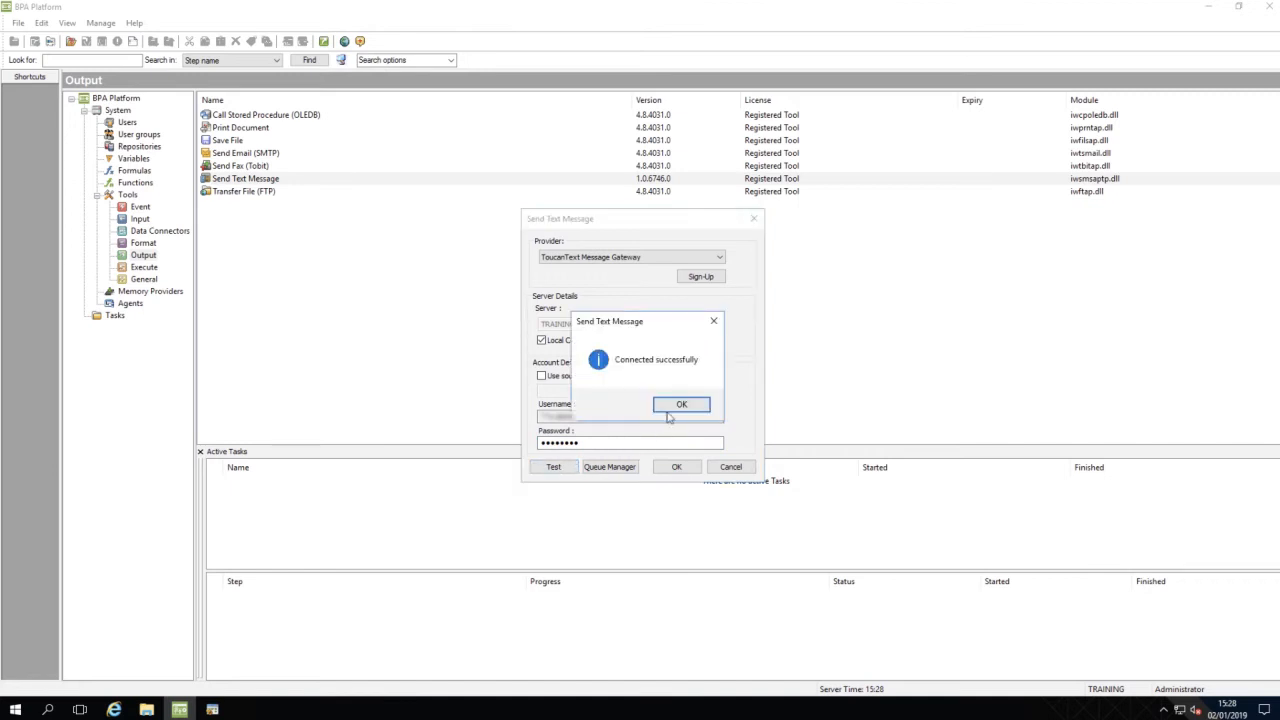
{"action": "left_click", "coordinate": [672, 408]}
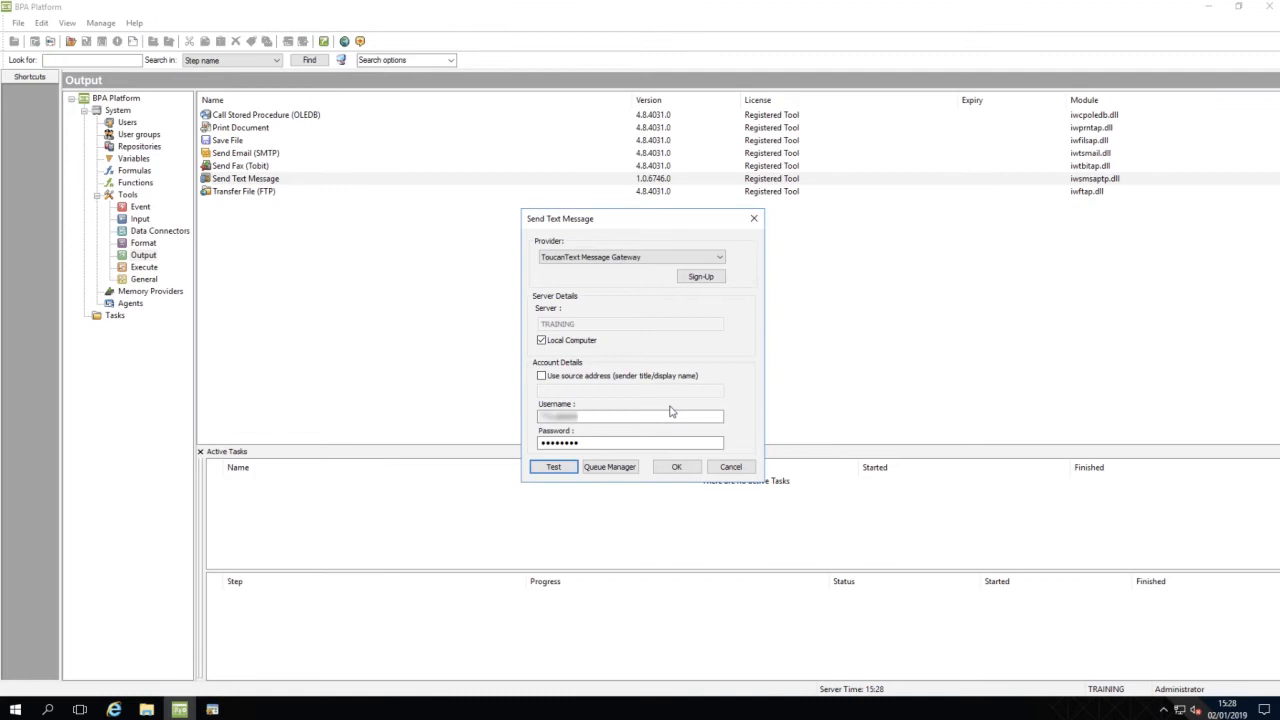
{"action": "left_click", "coordinate": [677, 467]}
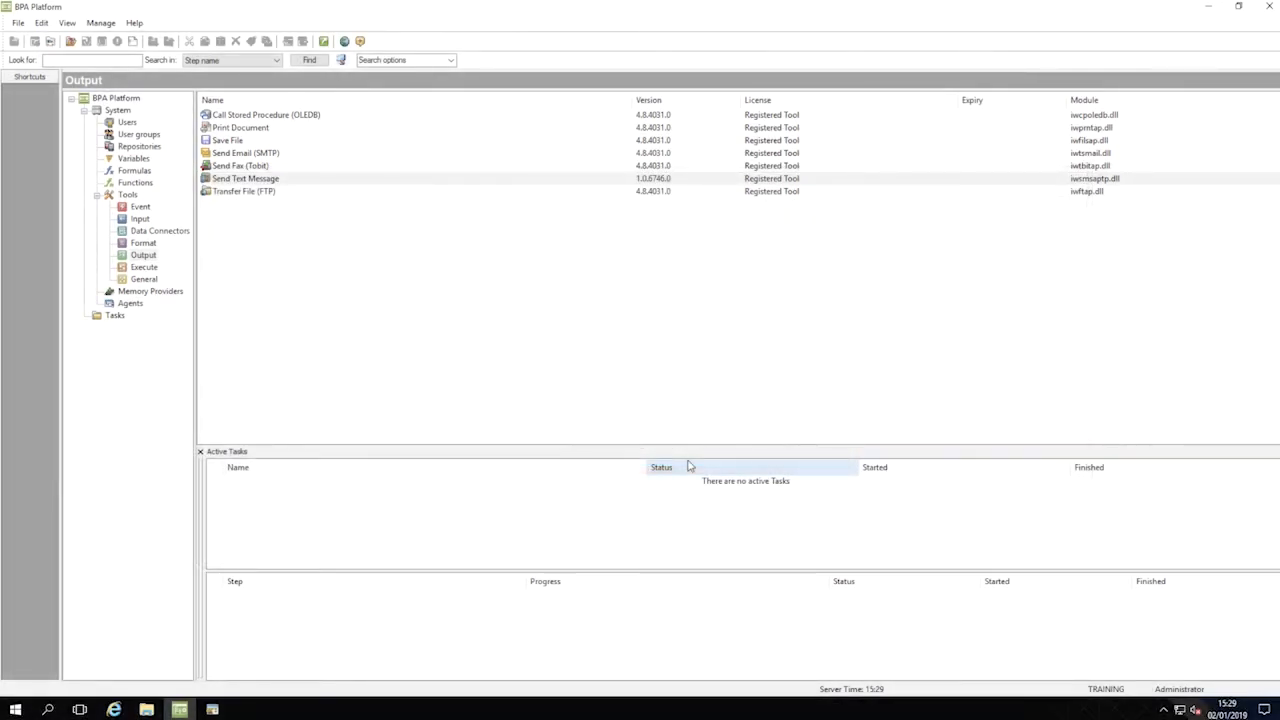
Step: Create a new task named "Alert New Credit Limits" under Tasks
{"action": "left_click", "coordinate": [113, 318]}
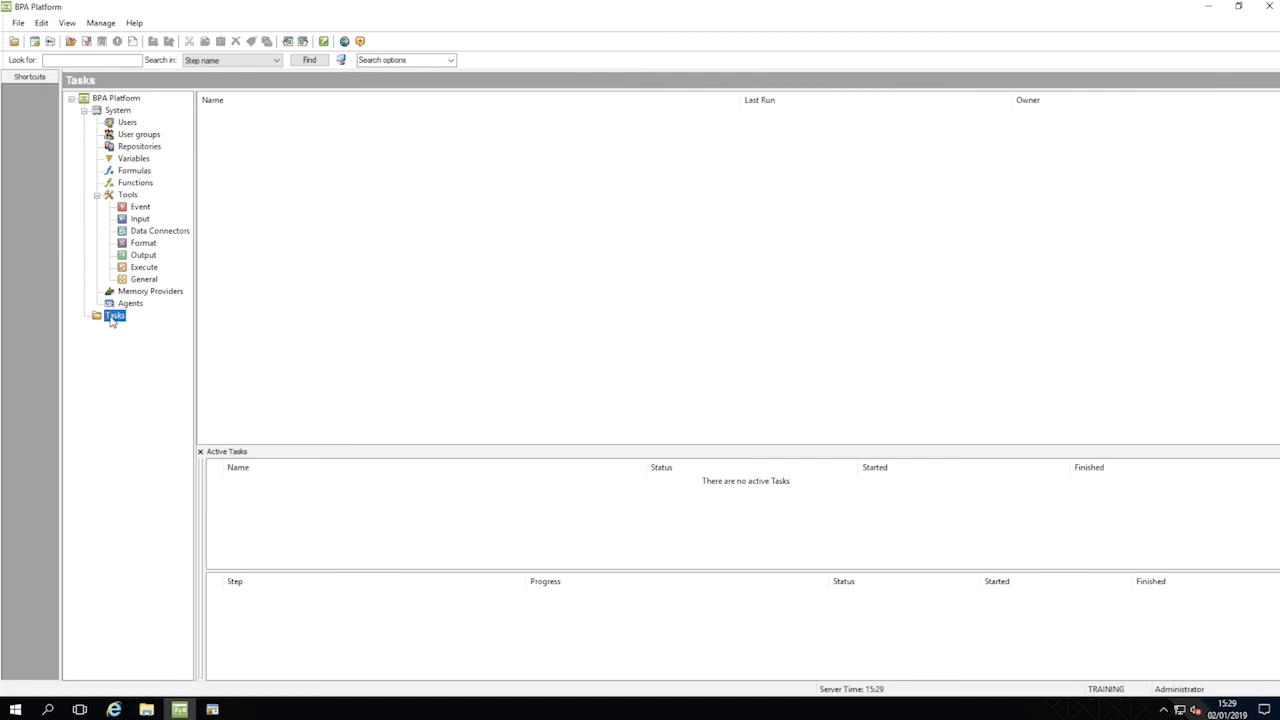
{"action": "right_click", "coordinate": [112, 320]}
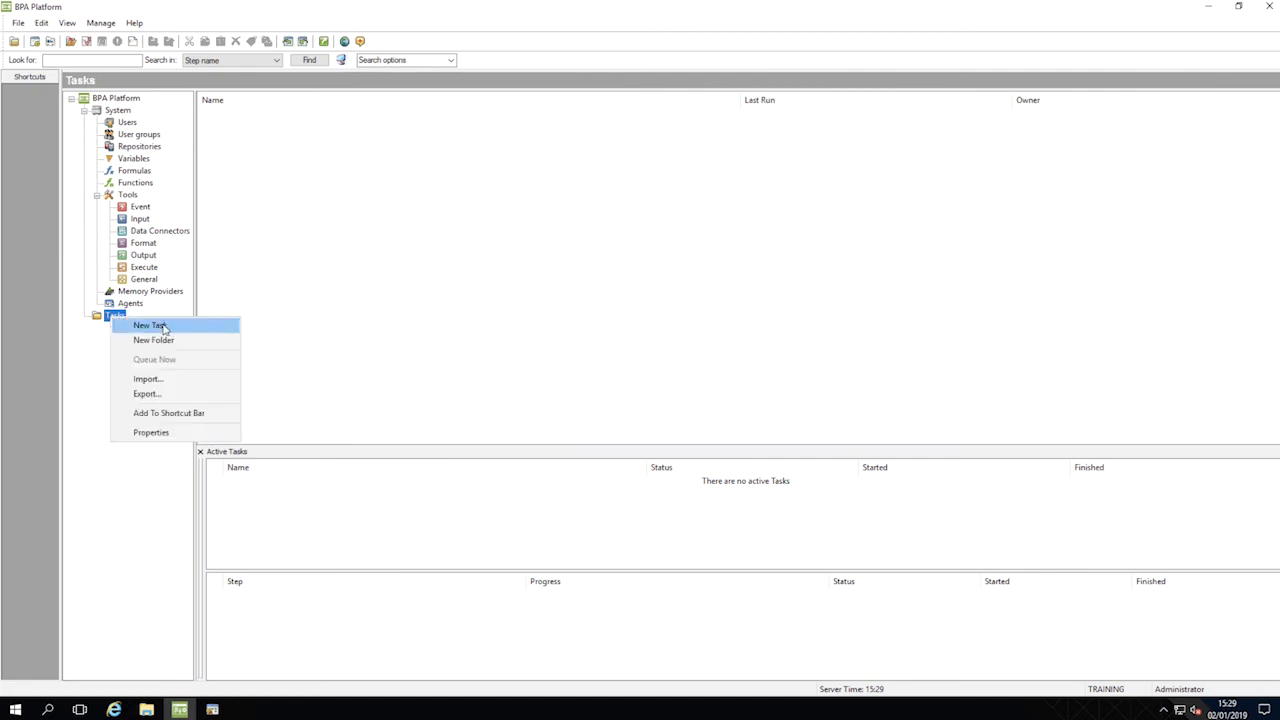
{"action": "left_click", "coordinate": [150, 325]}
{"action": "left_click_drag", "start_coordinate": [177, 54], "coordinate": [114, 53]}
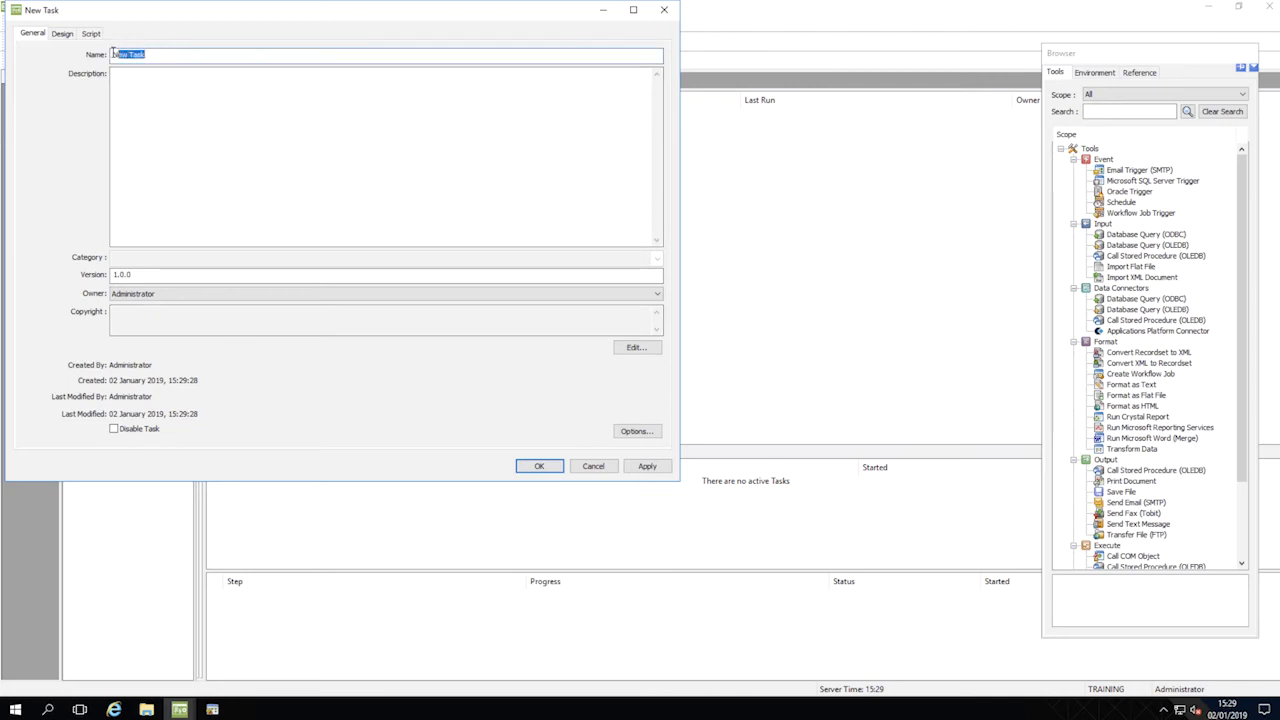
{"action": "type", "text": "Alert New Credit Limit"}
{"action": "key", "text": "Tab"}
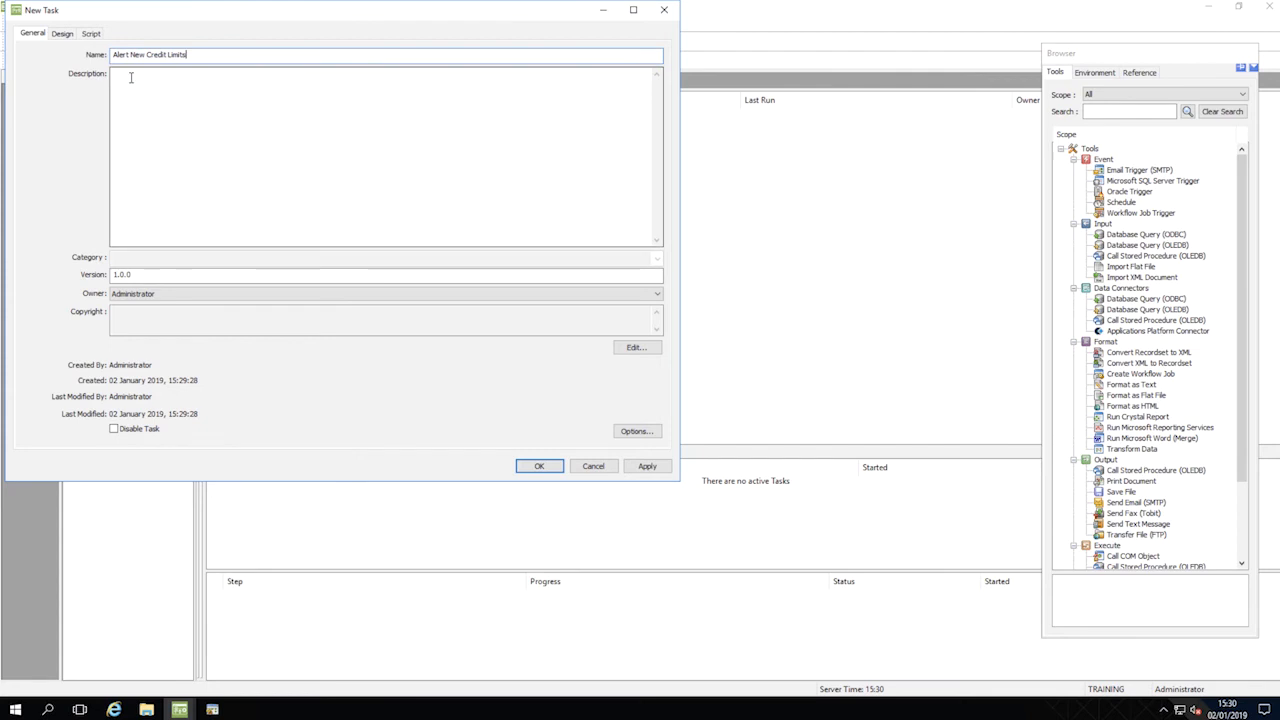
Step: Describe the task as "Send text alerts when customers are given a new credit limit"
{"action": "type", "text": "Send text alerts when customers are given"}
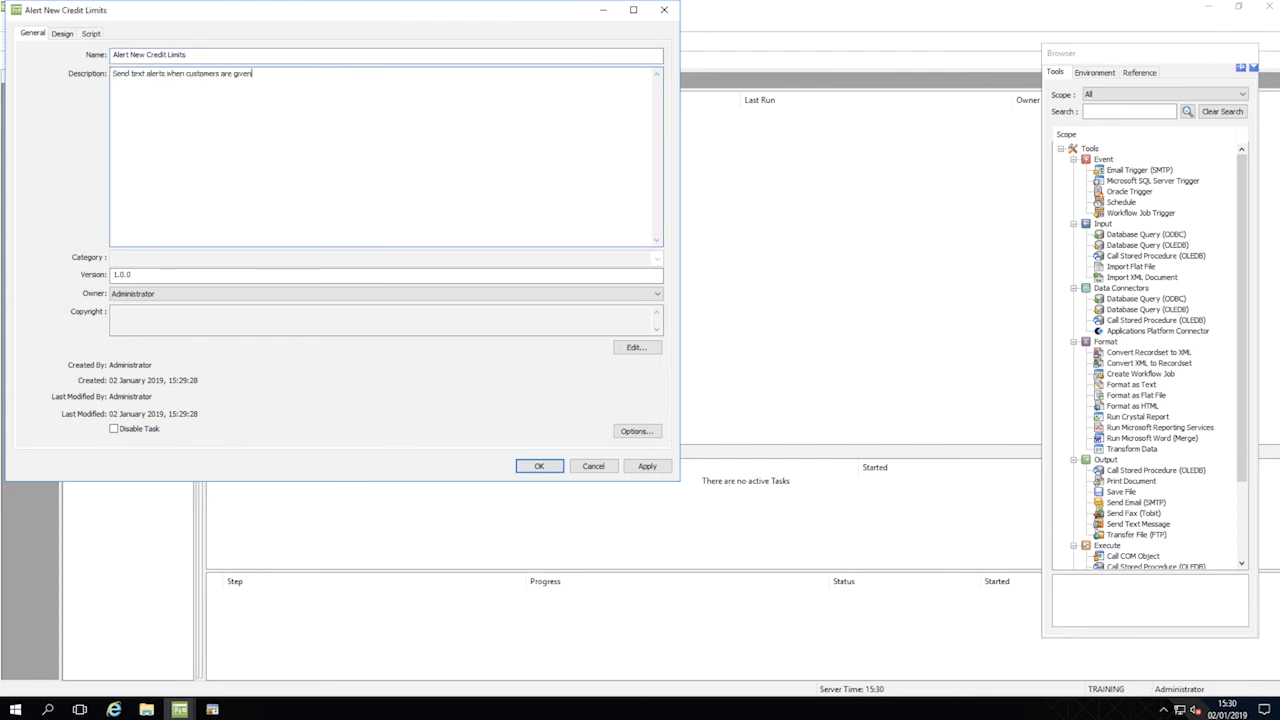
{"action": "type", "text": " a new credit limit."}
Step: In the task's design environment, create a task variable named "AccountRef" and make it a parameter
{"action": "left_click", "coordinate": [61, 35]}
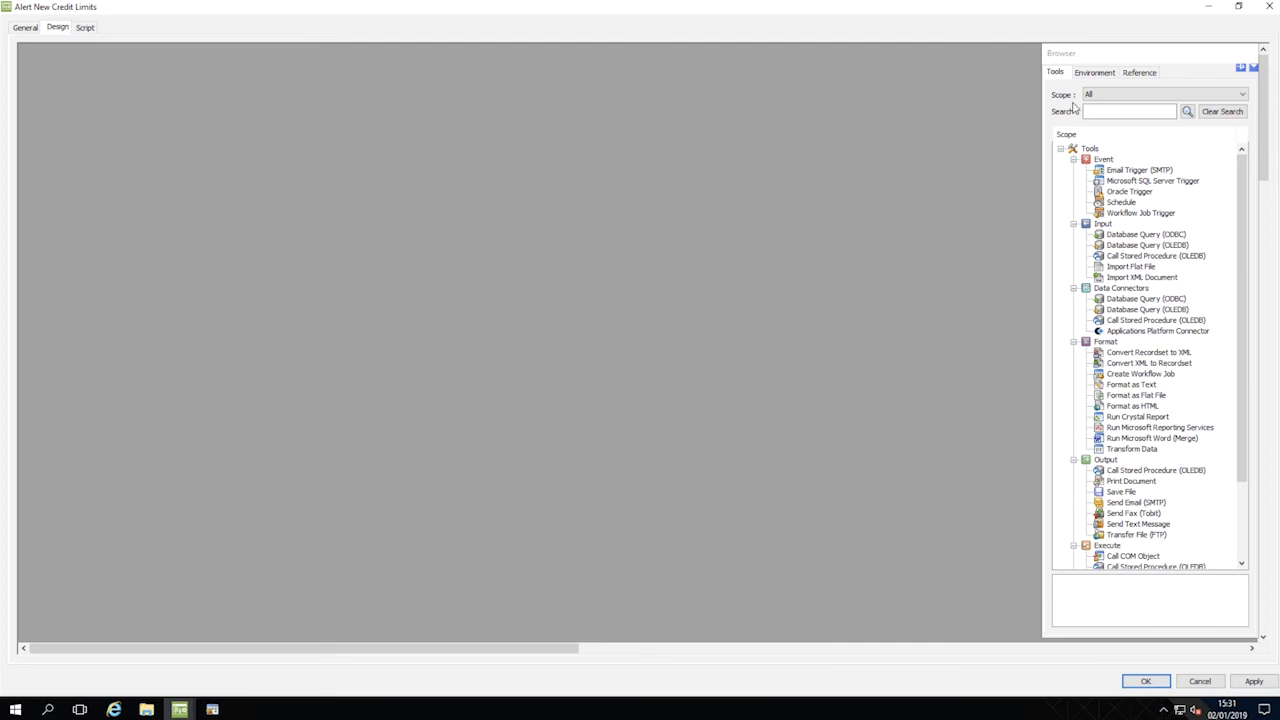
{"action": "left_click", "coordinate": [1096, 74]}
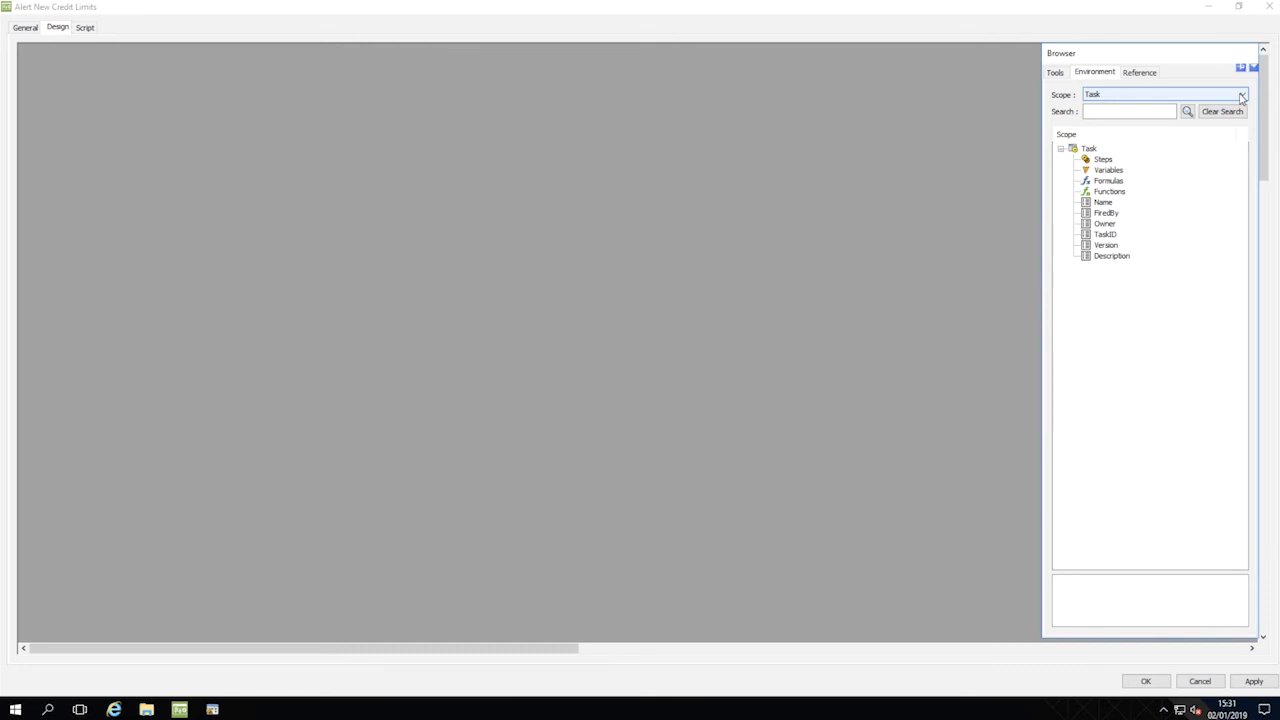
{"action": "left_click", "coordinate": [1106, 172]}
{"action": "right_click", "coordinate": [1106, 172]}
{"action": "left_click", "coordinate": [1139, 174]}
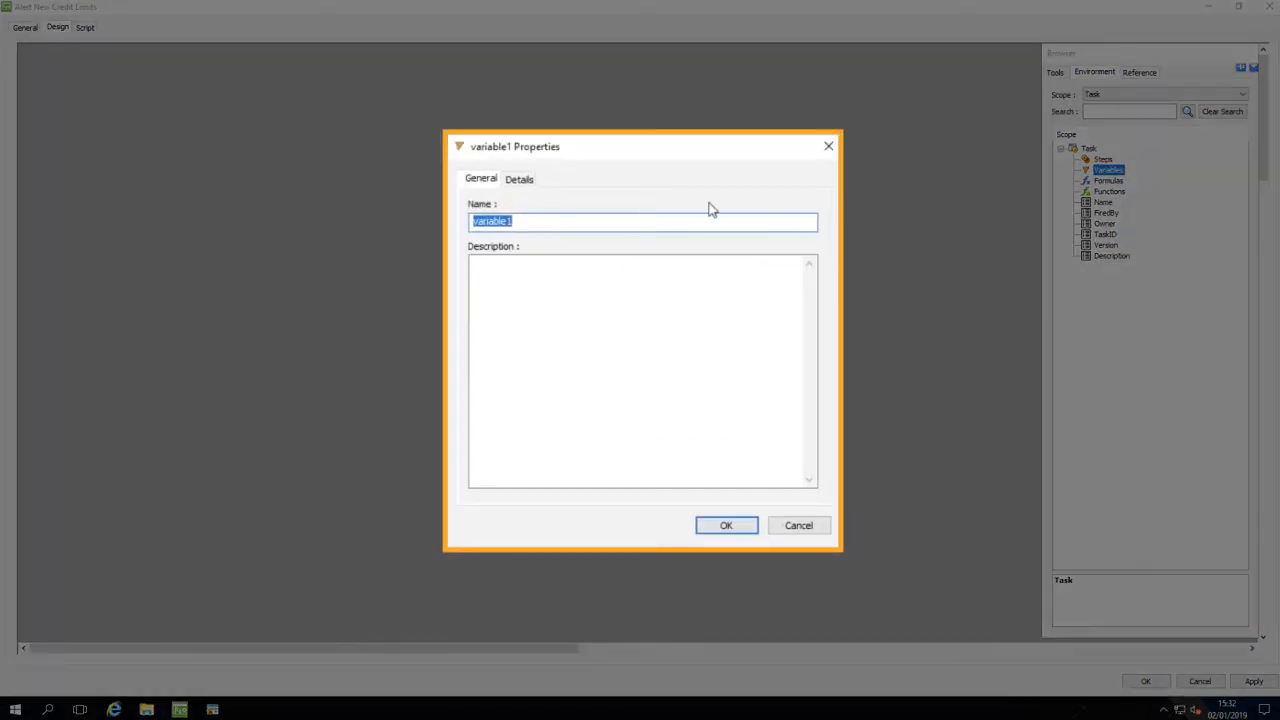
{"action": "type", "text": "AccountRef"}
{"action": "left_click", "coordinate": [522, 184]}
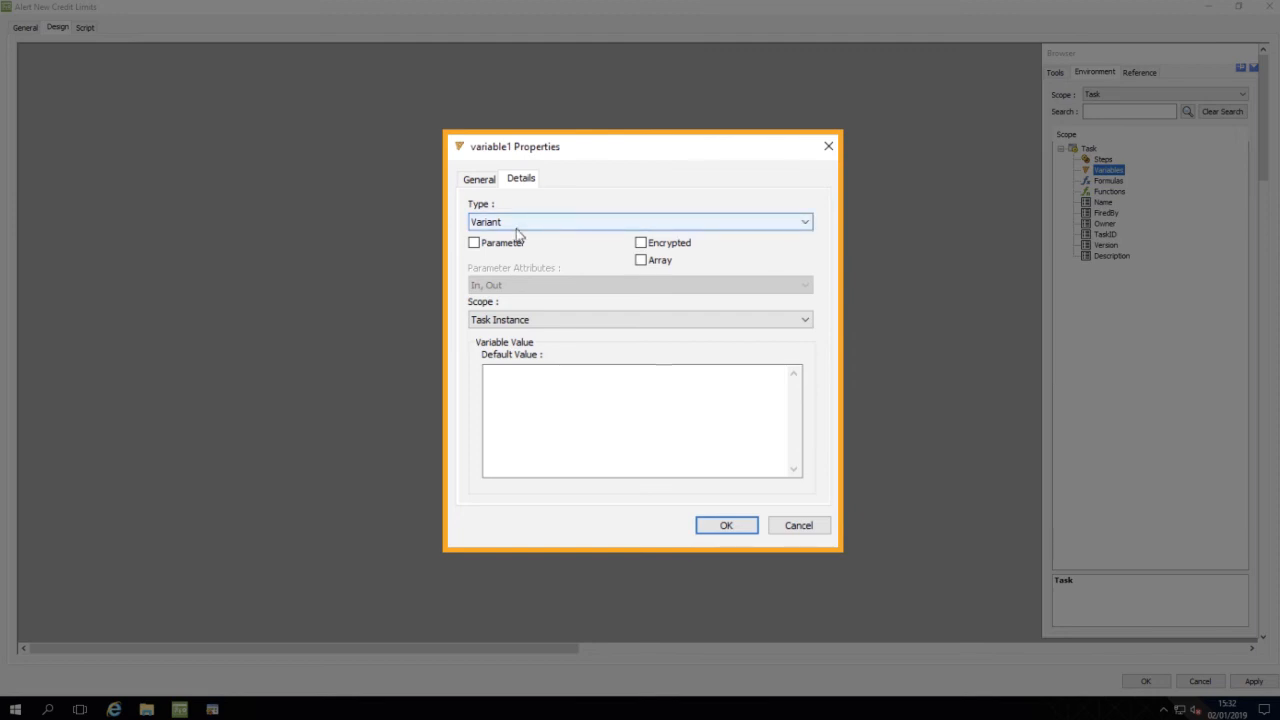
{"action": "left_click", "coordinate": [475, 244]}
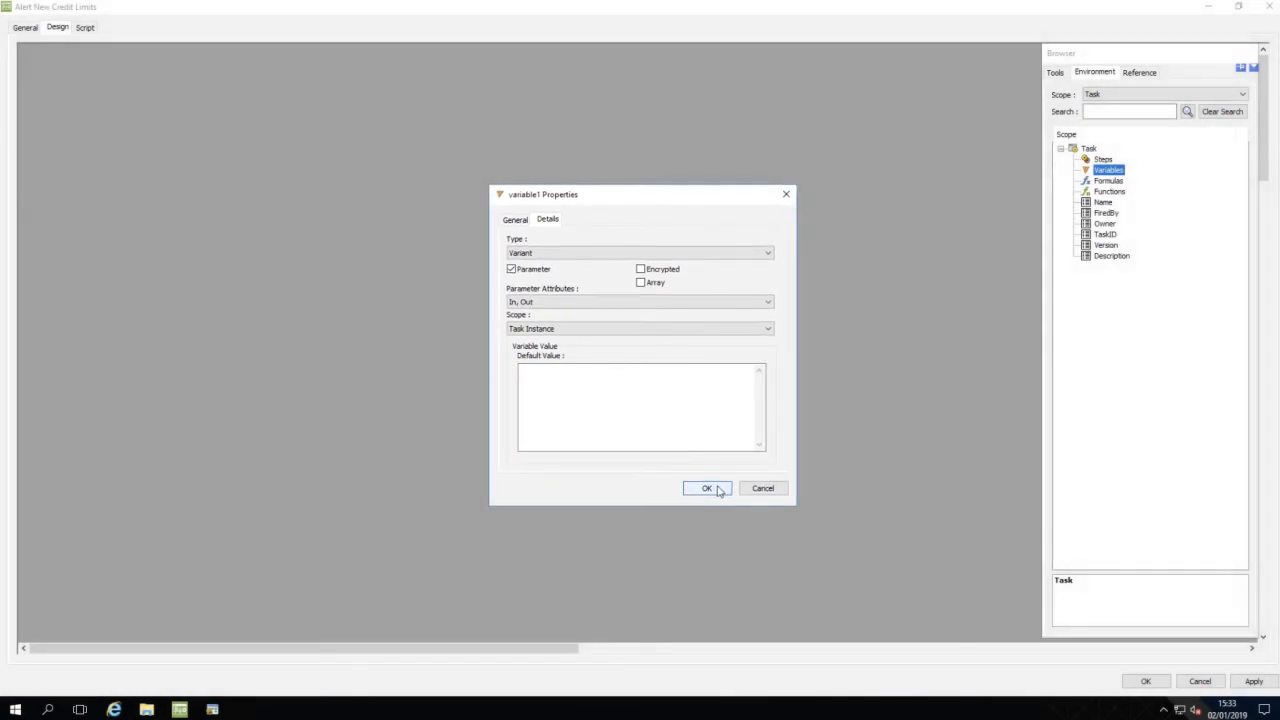
{"action": "left_click", "coordinate": [717, 490]}
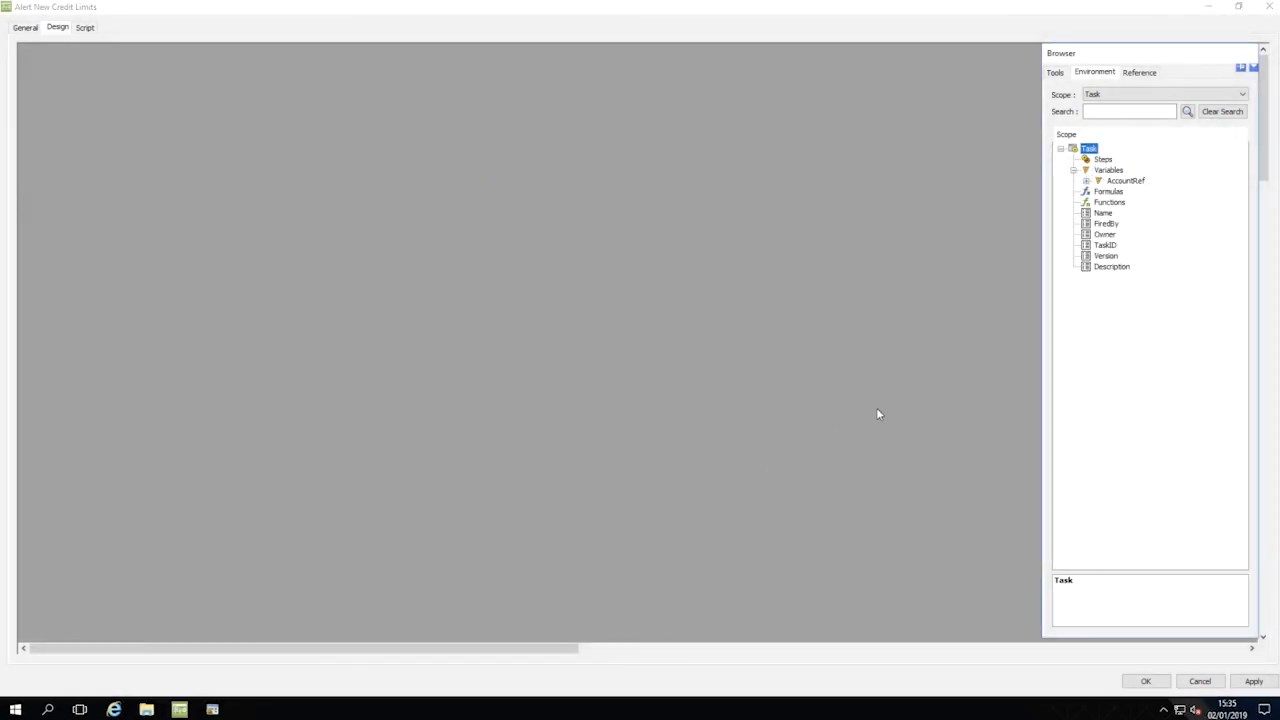
Step: Add a second task variable named "OldCreditLimit" as a parameter, and save the task
{"action": "right_click", "coordinate": [1108, 172]}
{"action": "left_click", "coordinate": [1138, 180]}
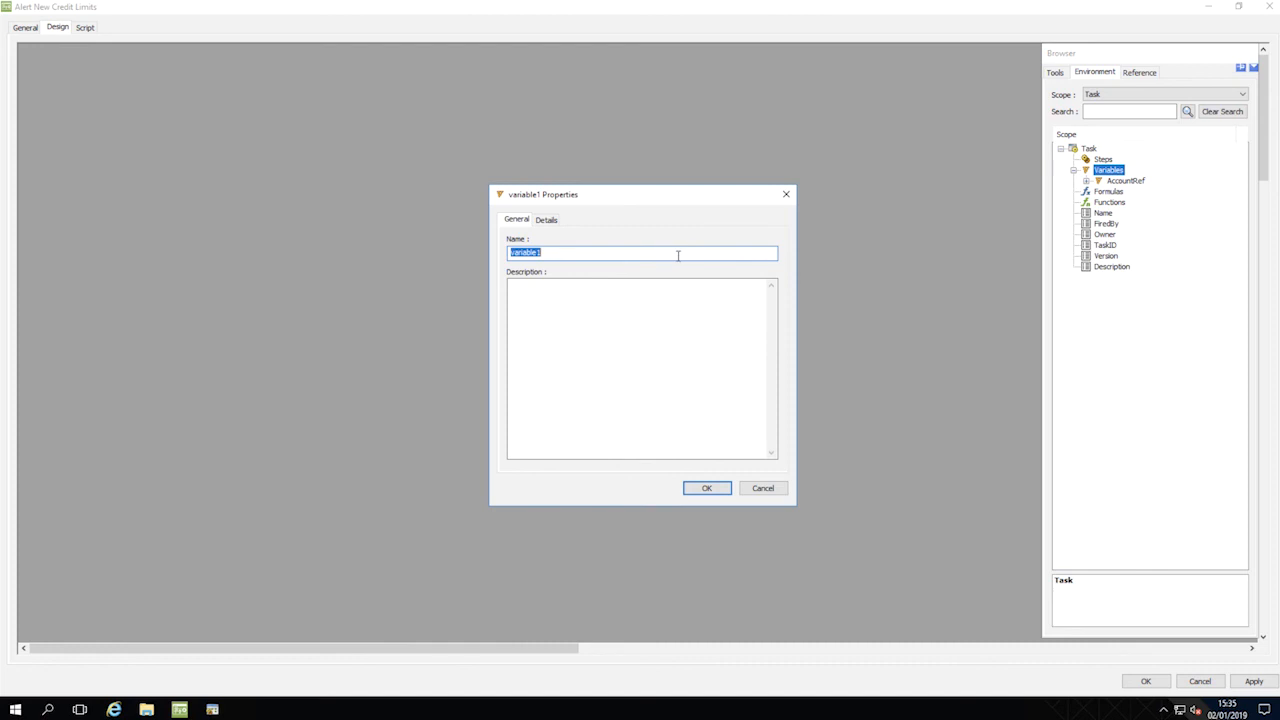
{"action": "type", "text": "OldCreditLim"}
{"action": "left_click", "coordinate": [548, 220]}
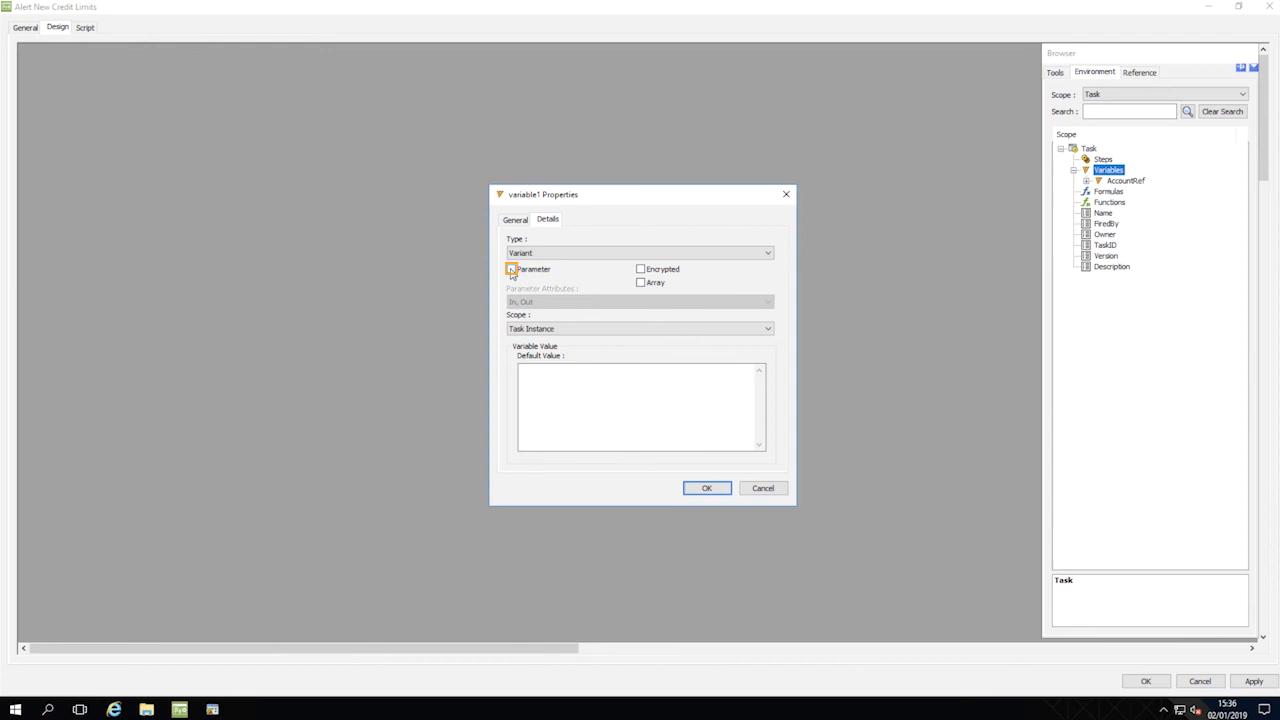
{"action": "left_click", "coordinate": [511, 270]}
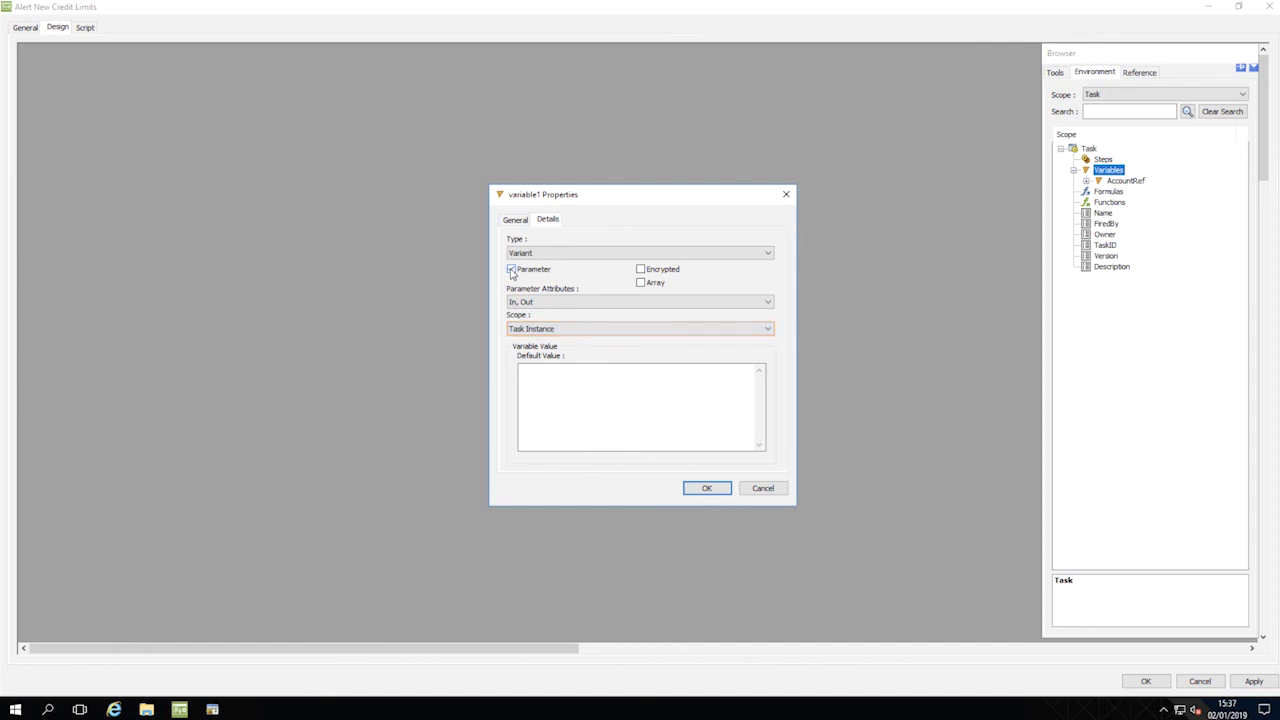
{"action": "left_click", "coordinate": [697, 490]}
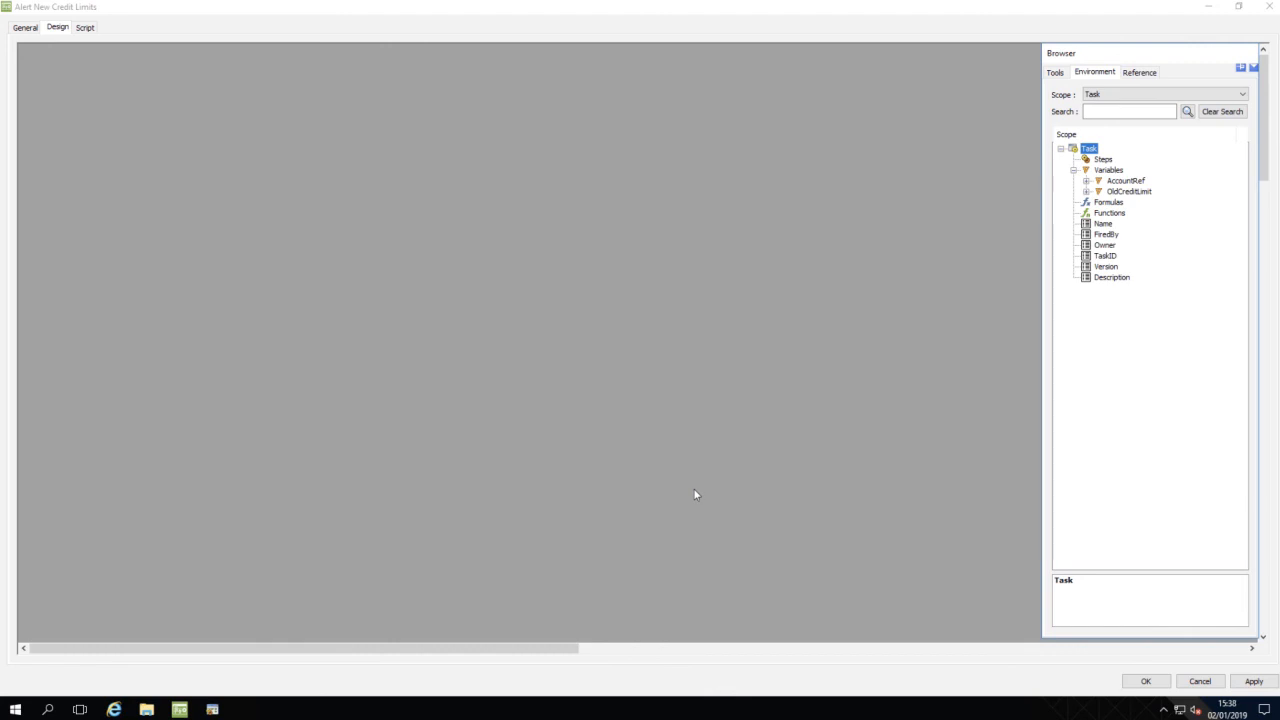
{"action": "left_click", "coordinate": [1146, 681]}
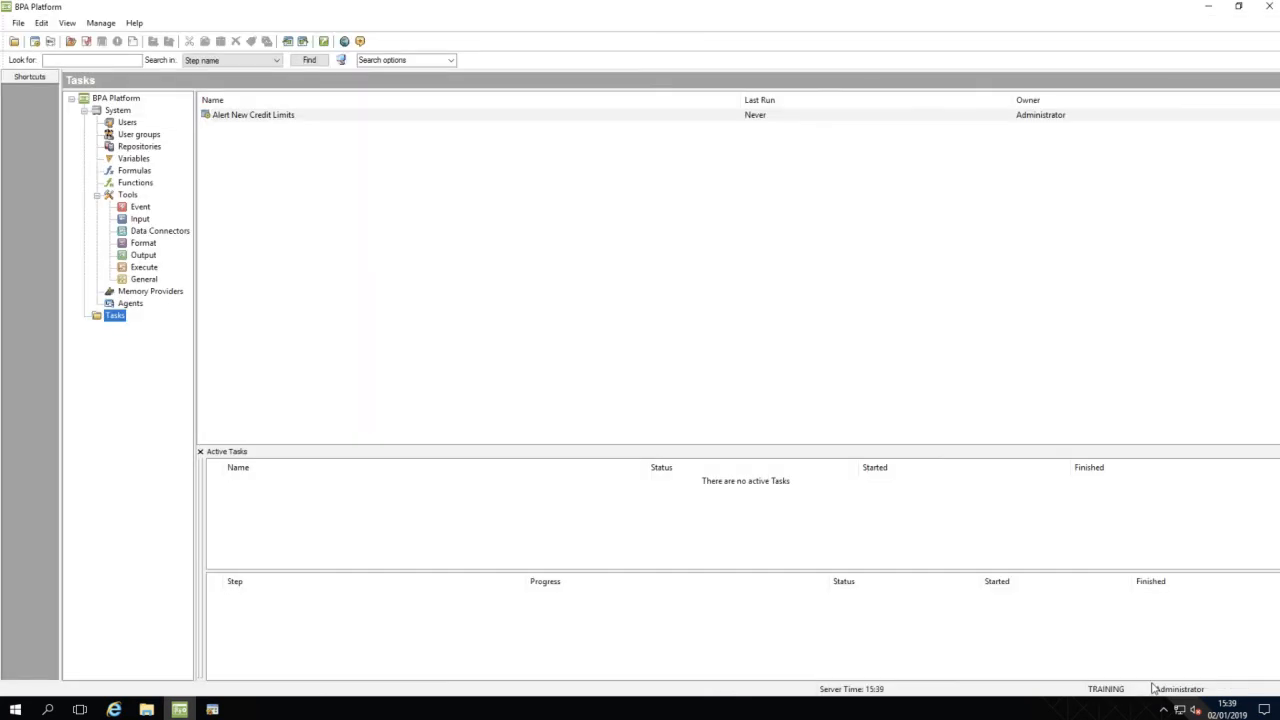